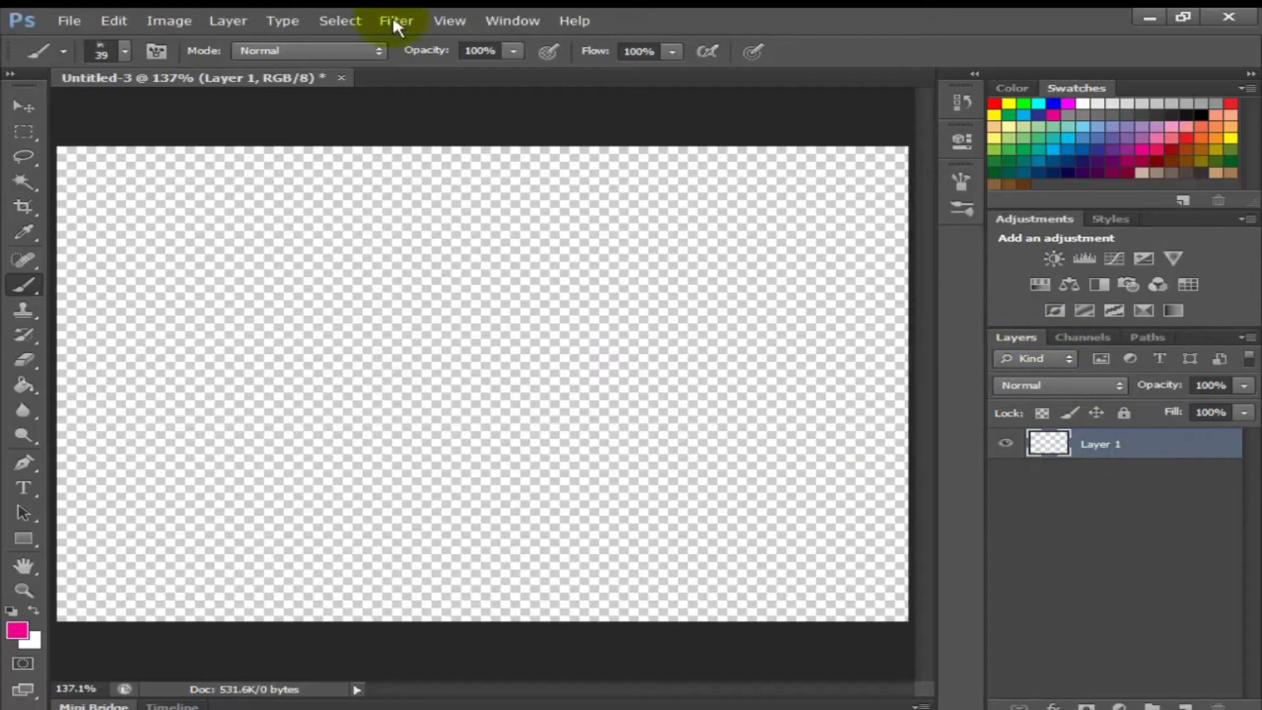
Fill Layer 1 of Untitled-3 with black using the Paint Bucket.
{"action": "right_click", "coordinate": [23, 385]}
{"action": "left_click", "coordinate": [109, 400]}
{"action": "left_click", "coordinate": [1201, 114]}
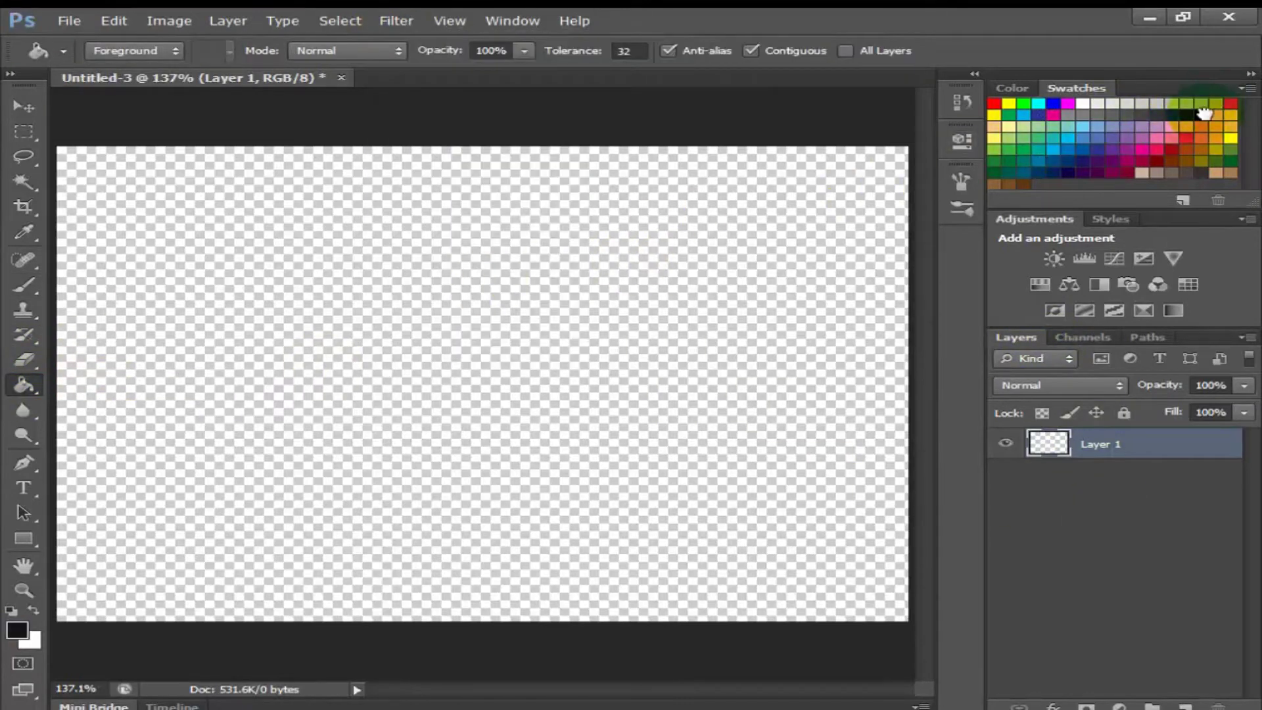
{"action": "left_click", "coordinate": [705, 394]}
Duplicate Layer 1, then delete the duplicate so only Layer 1 remains.
{"action": "right_click", "coordinate": [1114, 445]}
{"action": "left_click", "coordinate": [946, 270]}
{"action": "key", "text": "Return"}
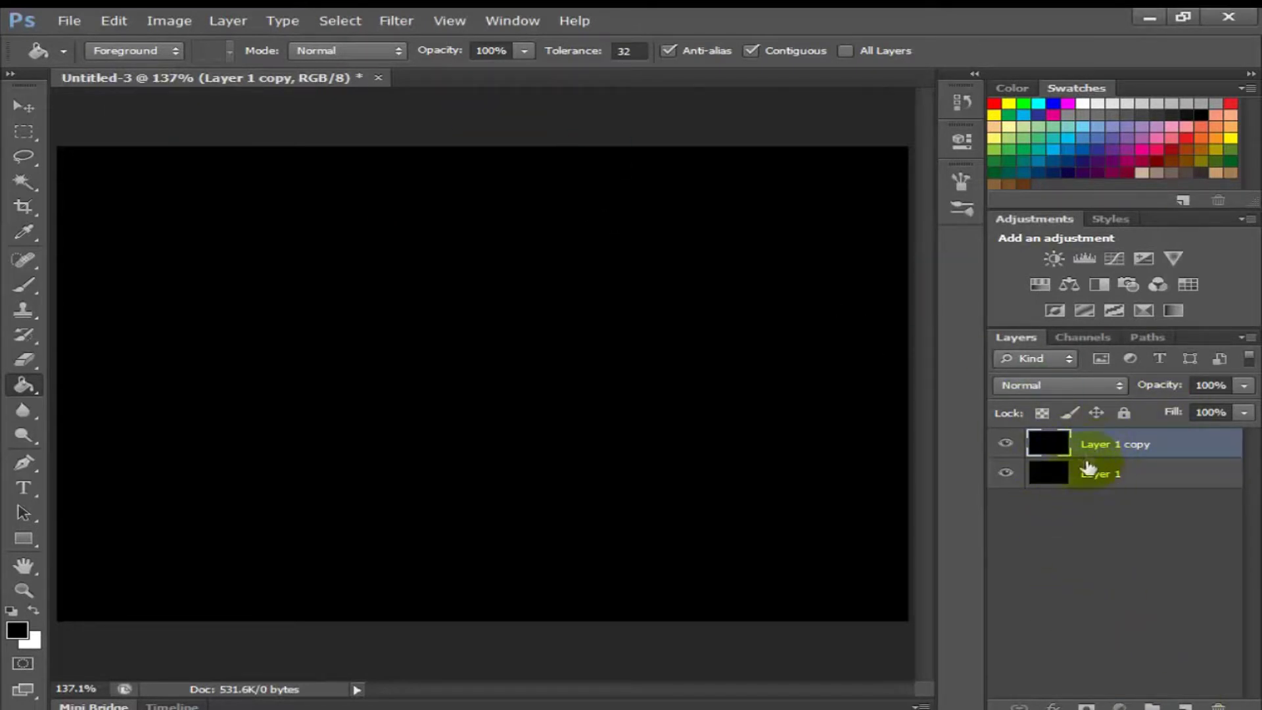
{"action": "left_click", "coordinate": [1093, 483]}
{"action": "right_click", "coordinate": [1108, 447]}
{"action": "left_click", "coordinate": [960, 273]}
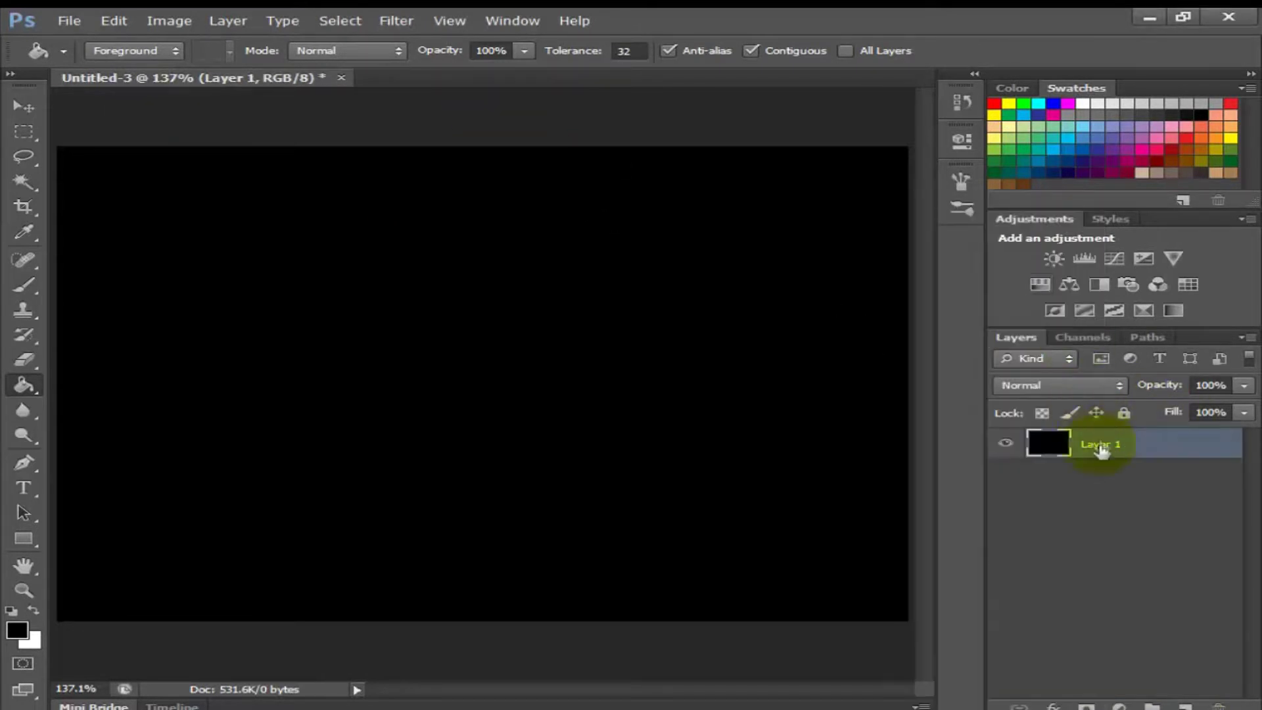
{"action": "right_click", "coordinate": [1100, 442]}
{"action": "key", "text": "Escape"}
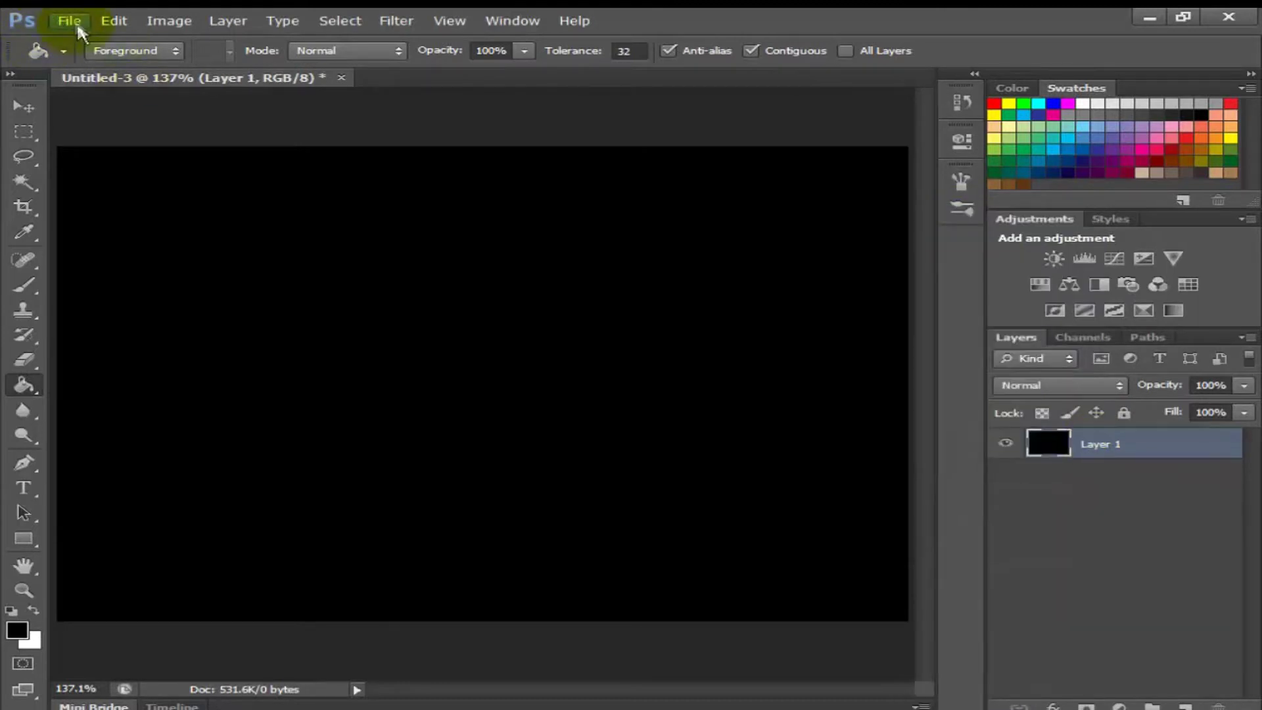
Create a new blank transparent document, Untitled-4, via File > New.
{"action": "left_click", "coordinate": [71, 20]}
{"action": "left_click", "coordinate": [79, 38]}
{"action": "left_click", "coordinate": [880, 174]}
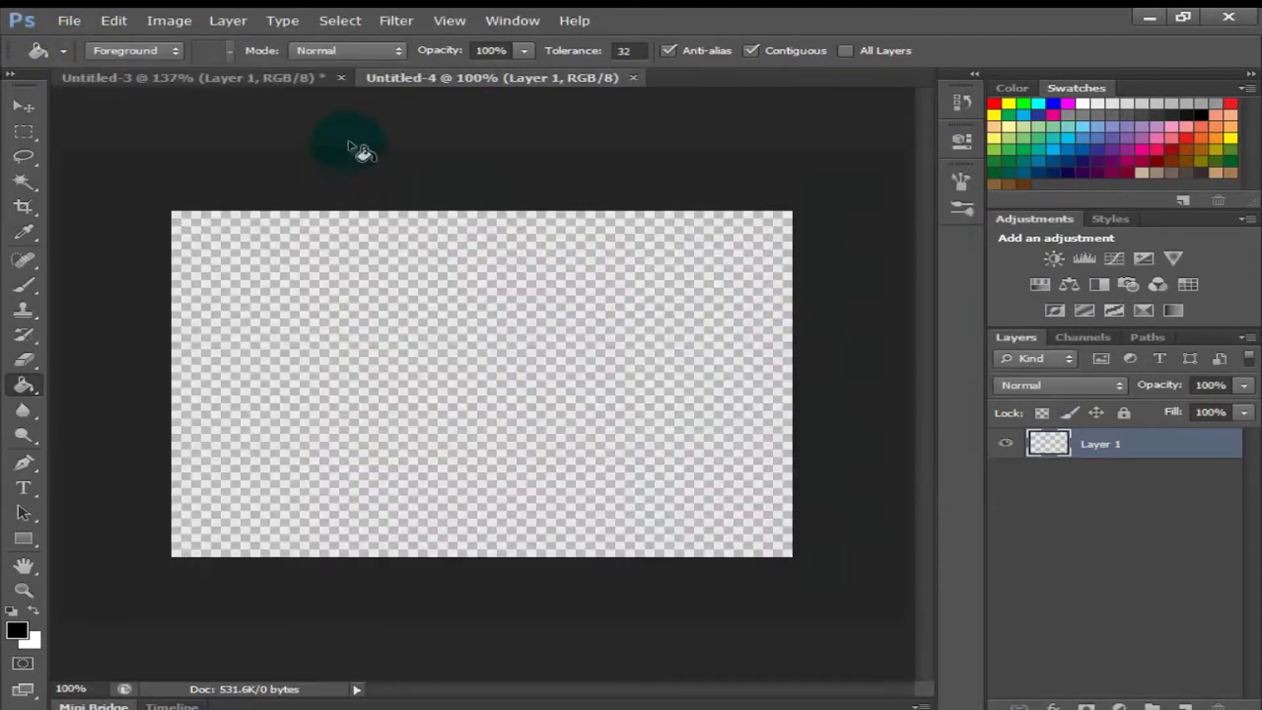
Close Untitled-3 without saving and fit Untitled-4 to the screen.
{"action": "left_click", "coordinate": [341, 78]}
{"action": "left_click", "coordinate": [608, 292]}
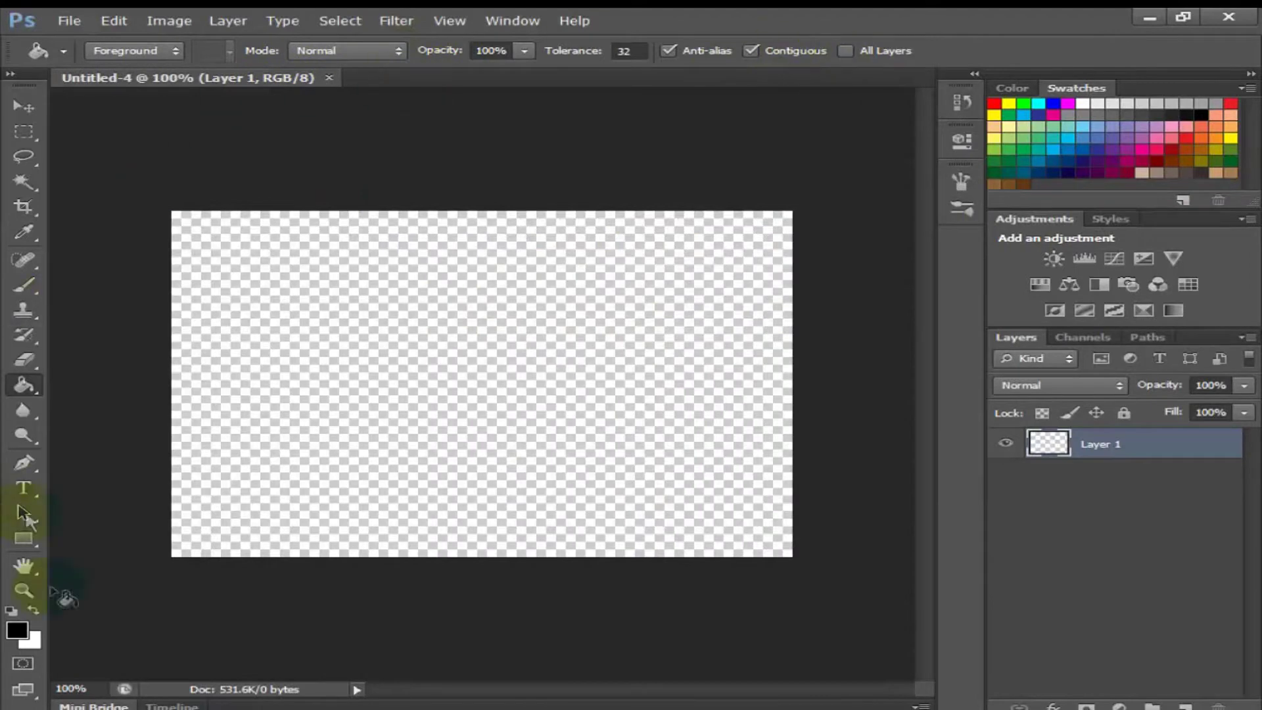
{"action": "left_click", "coordinate": [24, 590]}
{"action": "left_click", "coordinate": [717, 53]}
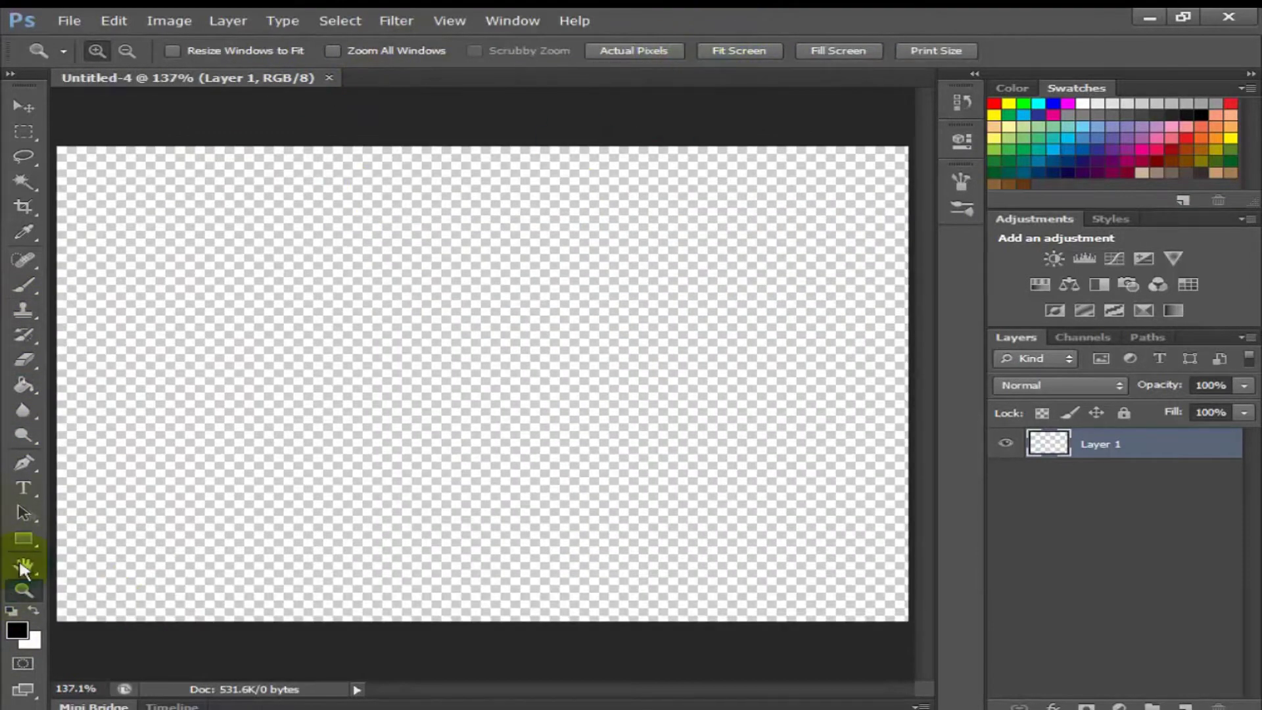
Duplicate Layer 1 and fill the Layer 1 copy with black.
{"action": "right_click", "coordinate": [1117, 444]}
{"action": "left_click", "coordinate": [1031, 256]}
{"action": "left_click", "coordinate": [842, 220]}
{"action": "left_click", "coordinate": [1098, 473]}
{"action": "left_click", "coordinate": [1061, 385]}
{"action": "left_click", "coordinate": [1085, 507]}
{"action": "left_click", "coordinate": [1111, 444]}
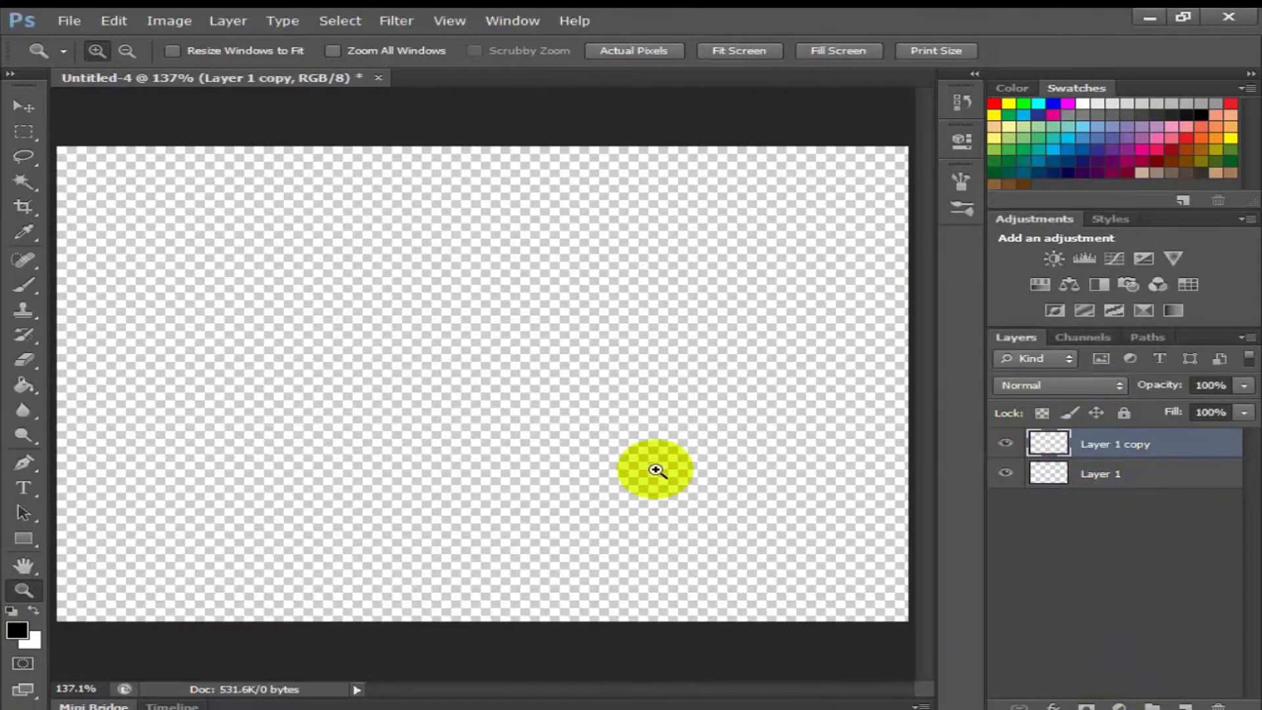
{"action": "left_click_drag", "start_coordinate": [23, 384], "coordinate": [125, 406]}
{"action": "left_click", "coordinate": [851, 217]}
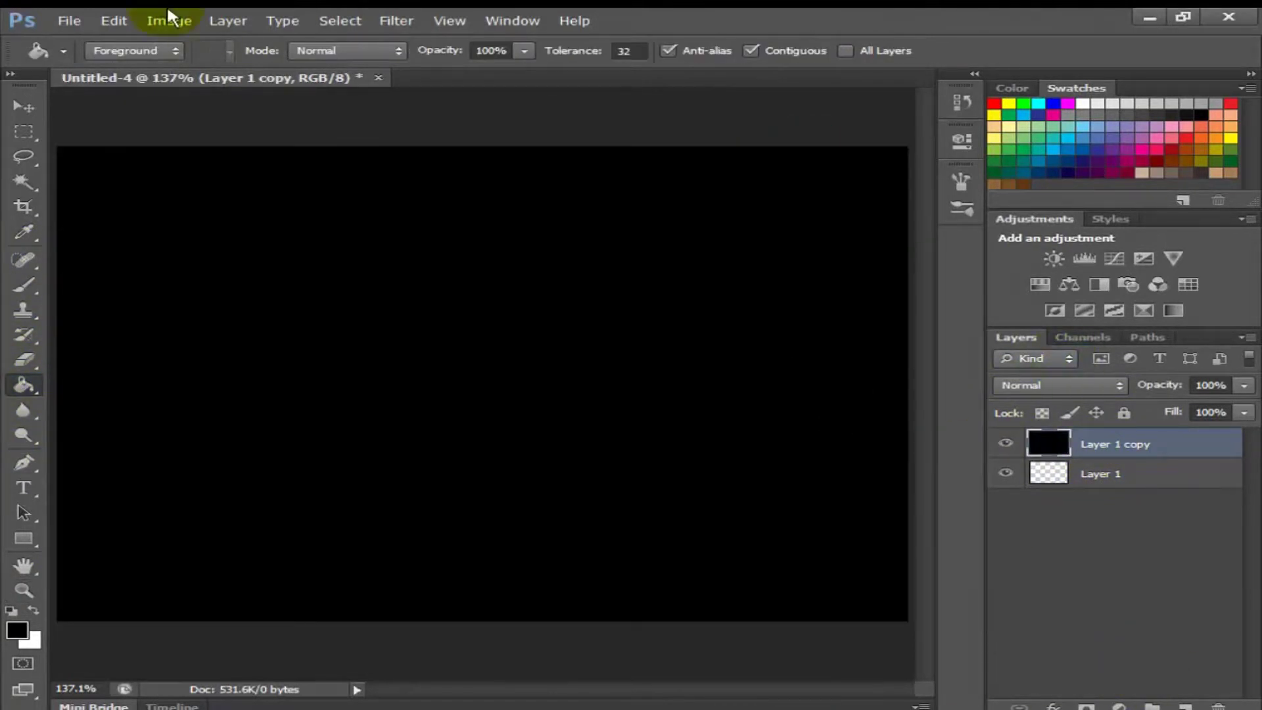
Render Difference Clouds four times over the black copy for a marbled grey texture.
{"action": "left_click", "coordinate": [396, 20]}
{"action": "left_click", "coordinate": [405, 41]}
{"action": "left_click", "coordinate": [396, 13]}
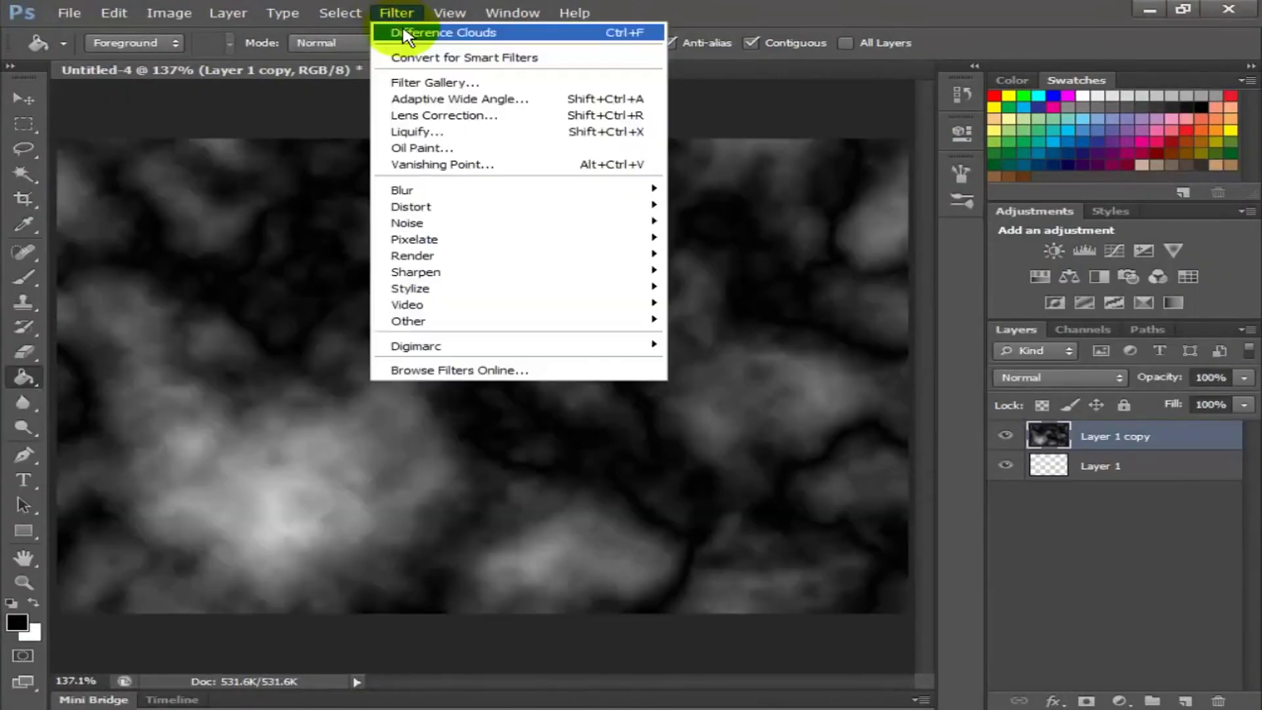
{"action": "left_click", "coordinate": [401, 32]}
{"action": "left_click", "coordinate": [401, 32]}
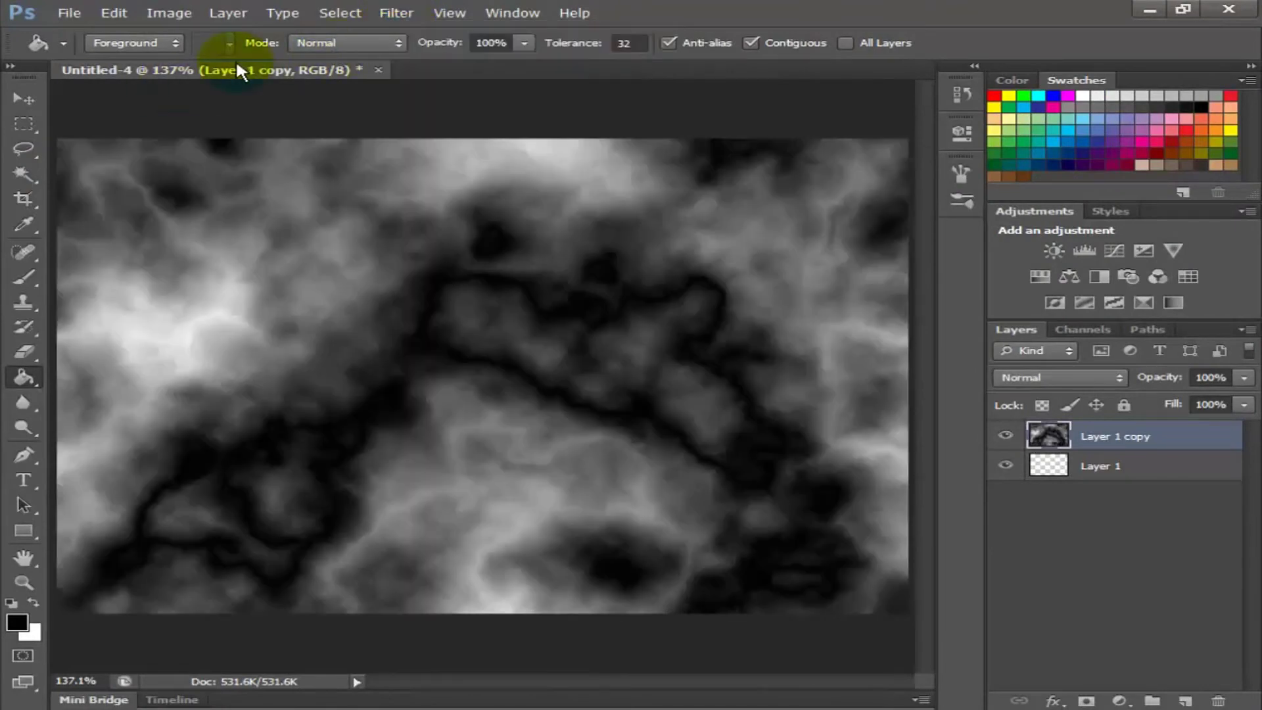
{"action": "left_click", "coordinate": [397, 12]}
{"action": "left_click", "coordinate": [401, 32]}
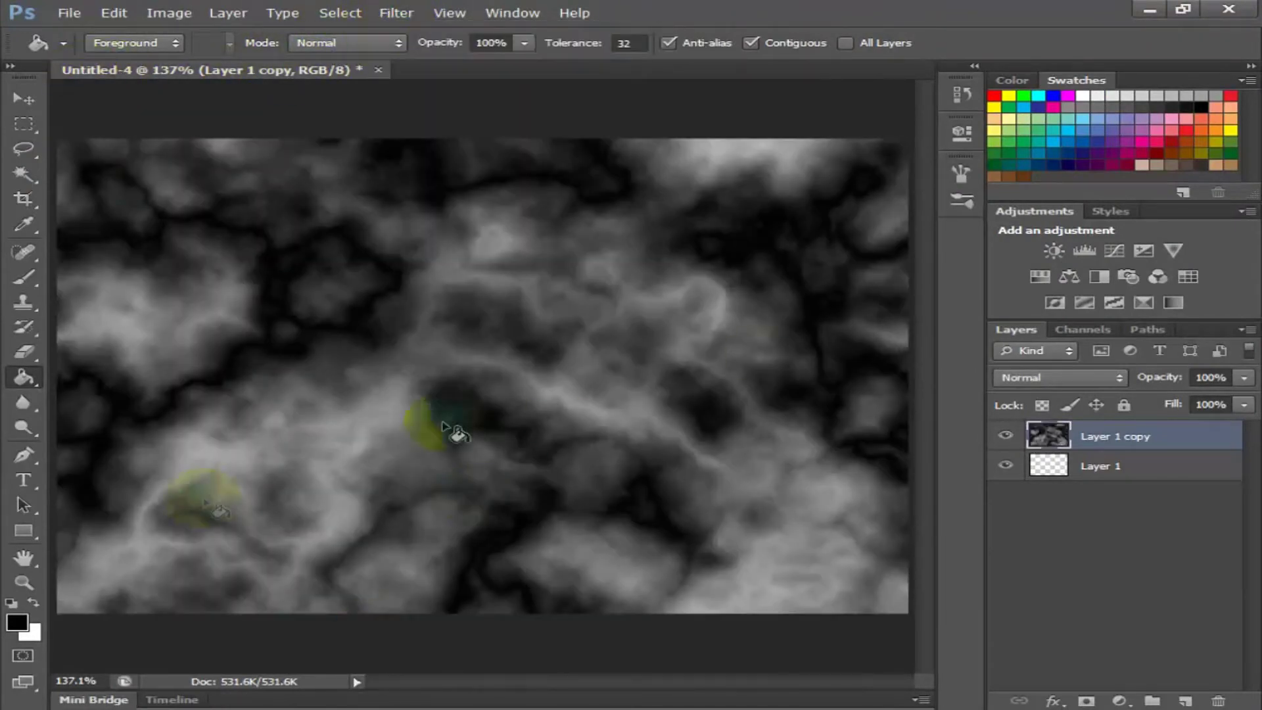
{"action": "left_click", "coordinate": [113, 13]}
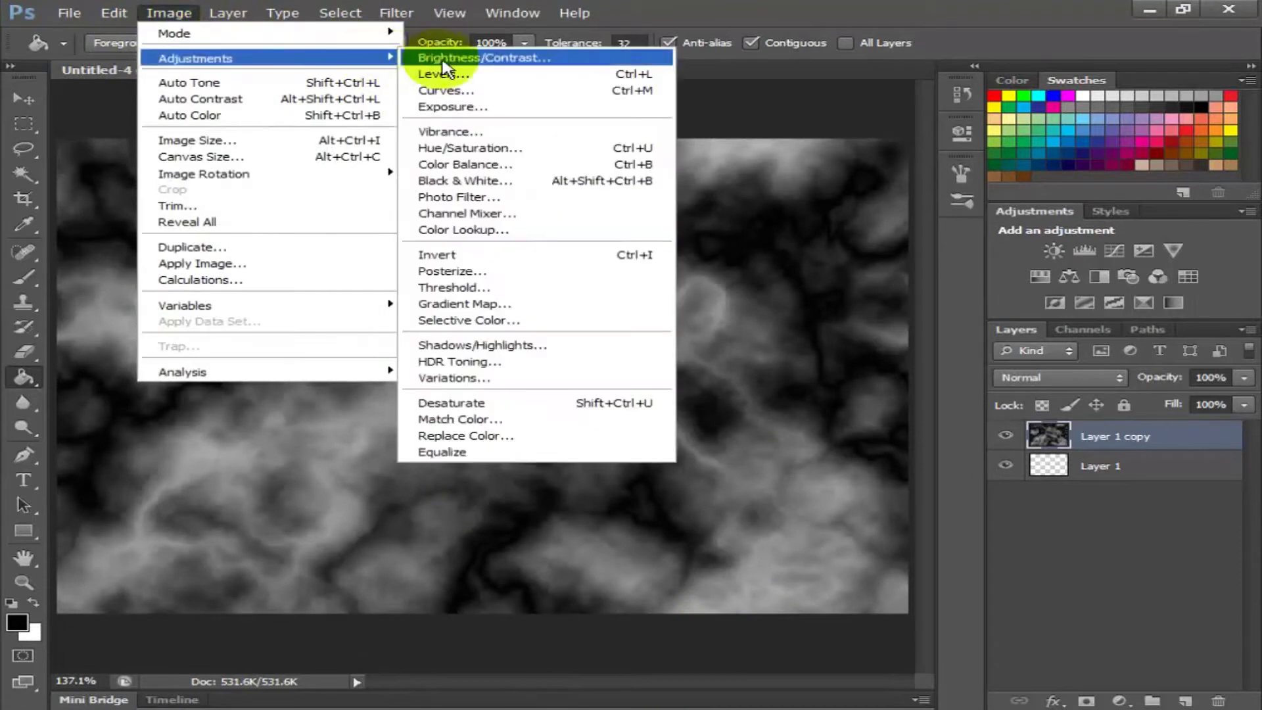
Set Brightness/Contrast to Brightness -89 and Contrast 78 on the cloud layer.
{"action": "left_click", "coordinate": [729, 129]}
{"action": "type", "text": "-89"}
{"action": "double_click", "coordinate": [687, 265]}
{"action": "type", "text": "72"}
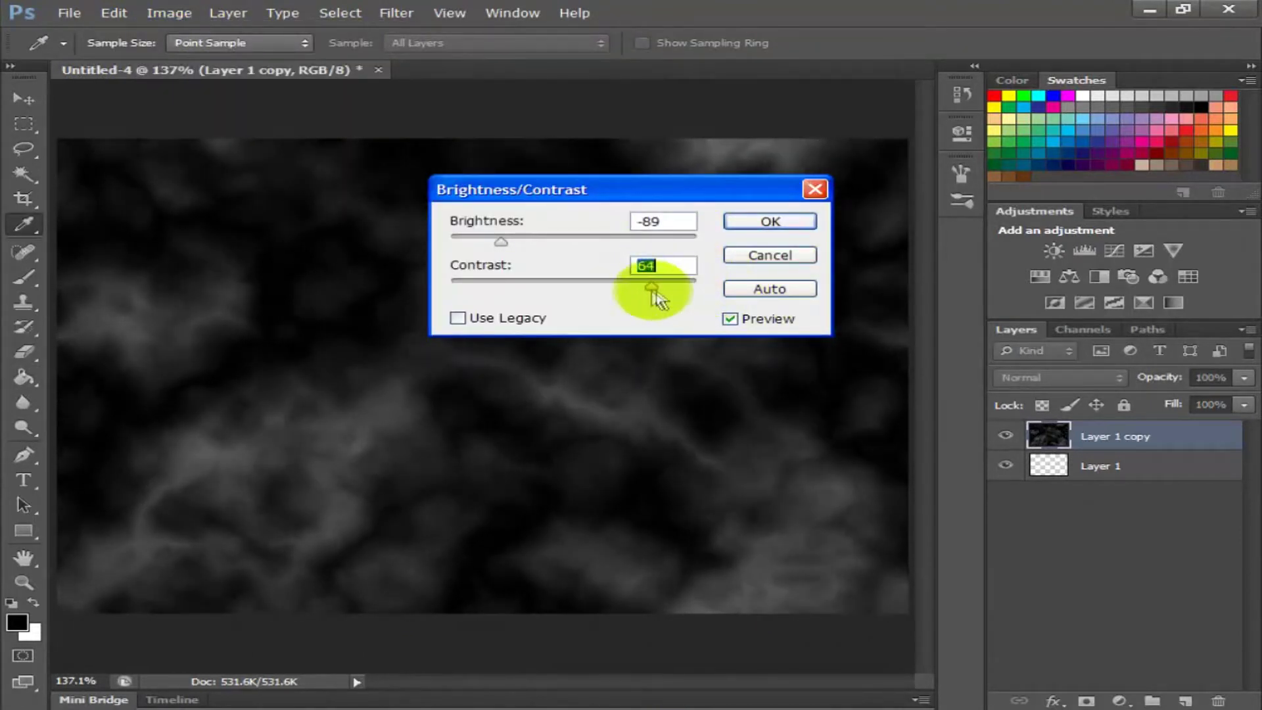
{"action": "key", "text": "Down"}
{"action": "type", "text": "78"}
{"action": "left_click", "coordinate": [771, 221]}
{"action": "key", "text": "g"}
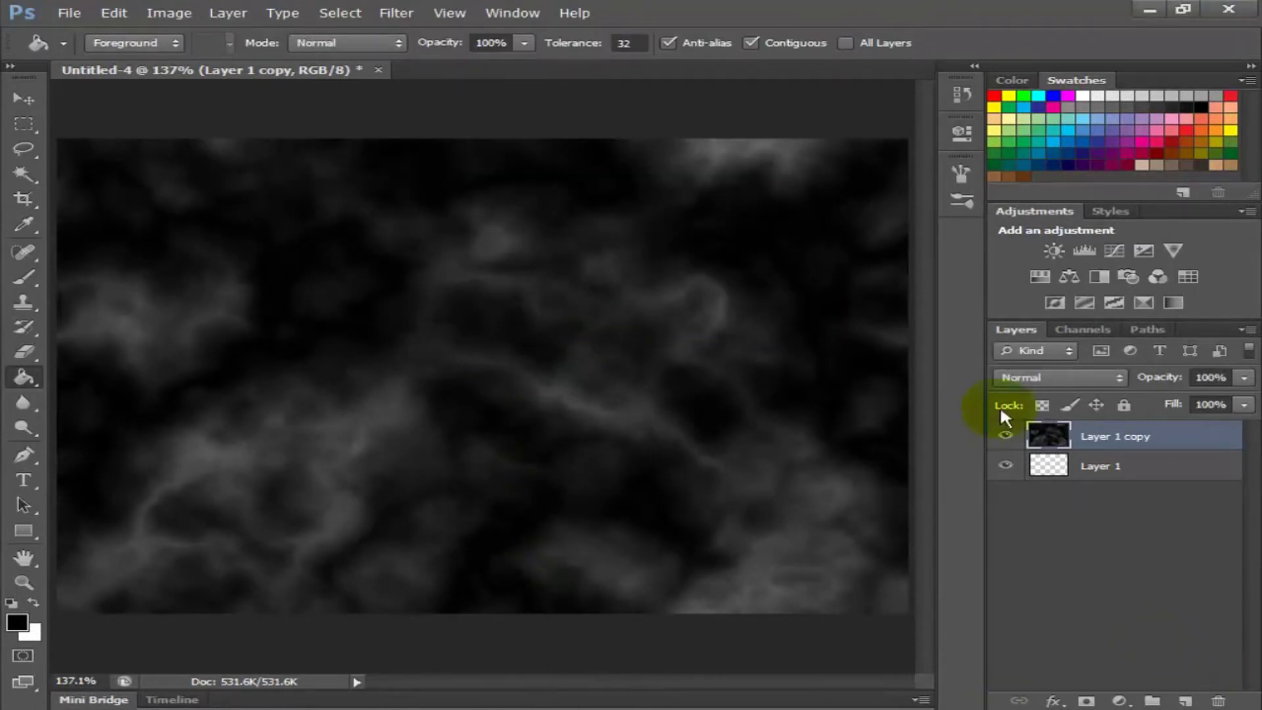
{"action": "left_click", "coordinate": [19, 279]}
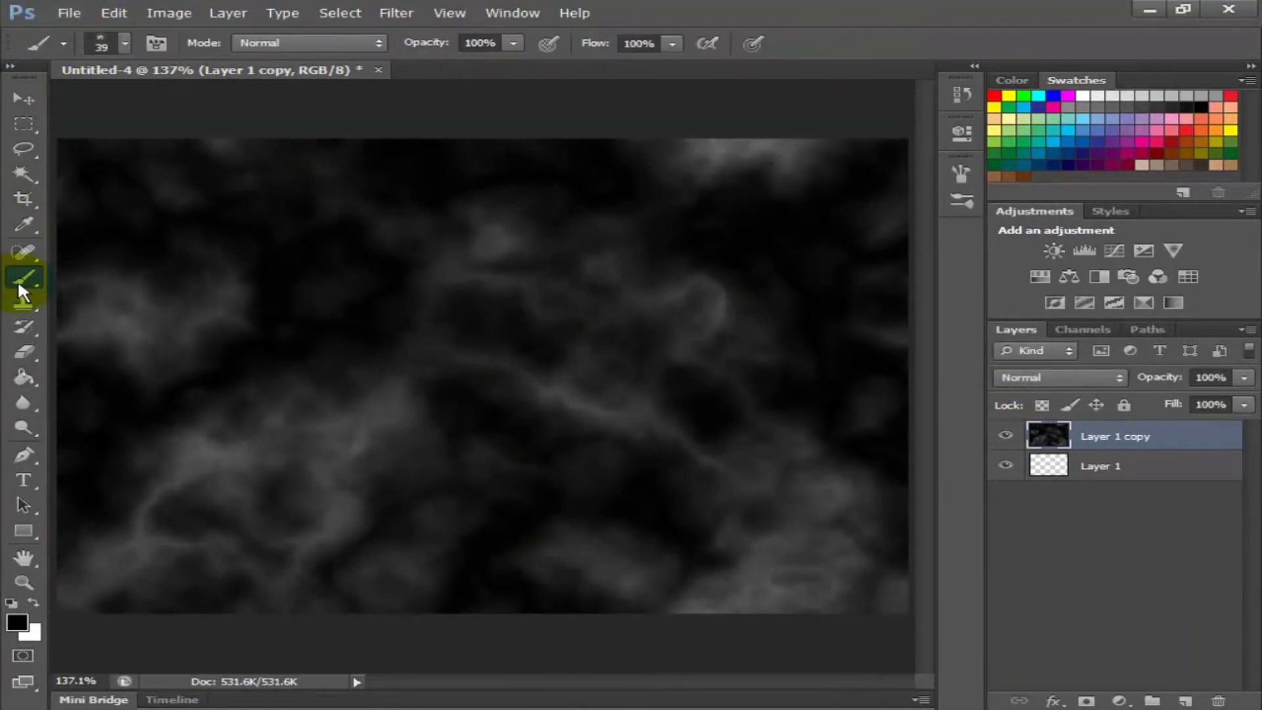
Reset the brushes to default and choose the soft round 13 px brush.
{"action": "left_click", "coordinate": [119, 42]}
{"action": "left_click", "coordinate": [311, 104]}
{"action": "key", "text": "Escape"}
{"action": "left_click", "coordinate": [317, 76]}
{"action": "left_click", "coordinate": [414, 290]}
{"action": "left_click", "coordinate": [513, 293]}
{"action": "left_click_drag", "start_coordinate": [281, 270], "coordinate": [282, 188]}
{"action": "left_click", "coordinate": [209, 191]}
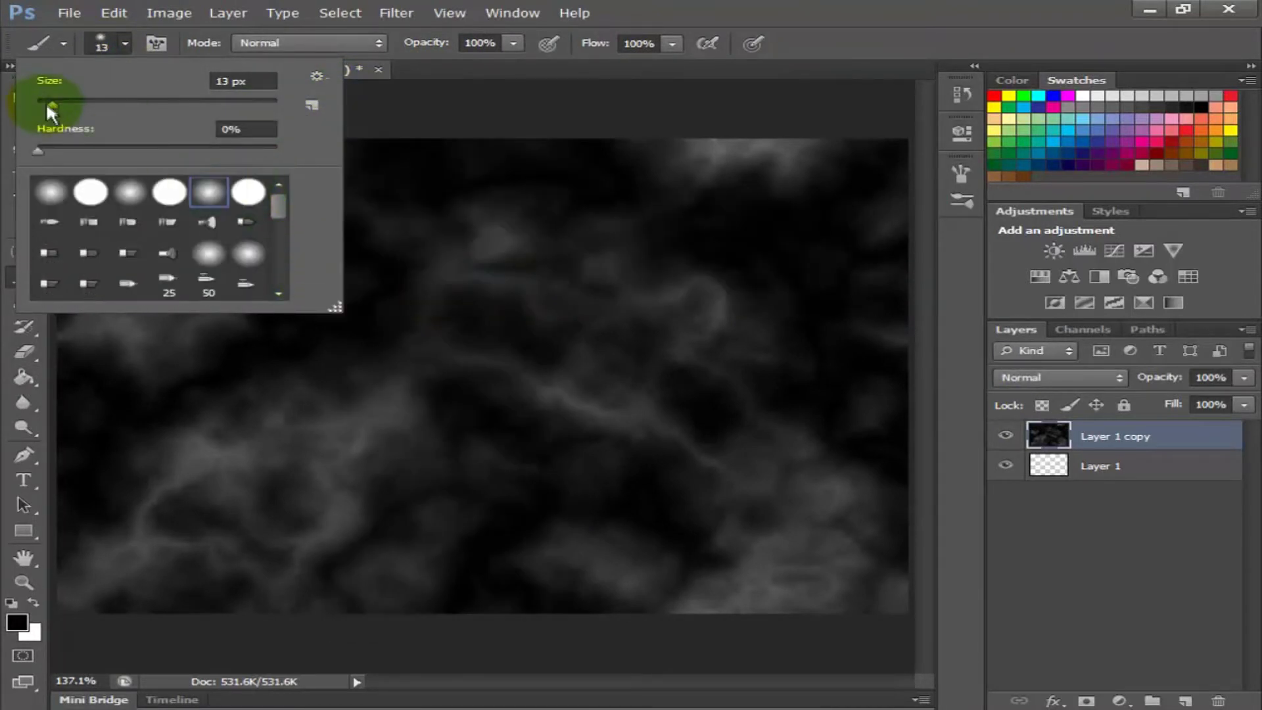
{"action": "left_click", "coordinate": [316, 75]}
{"action": "left_click", "coordinate": [248, 188]}
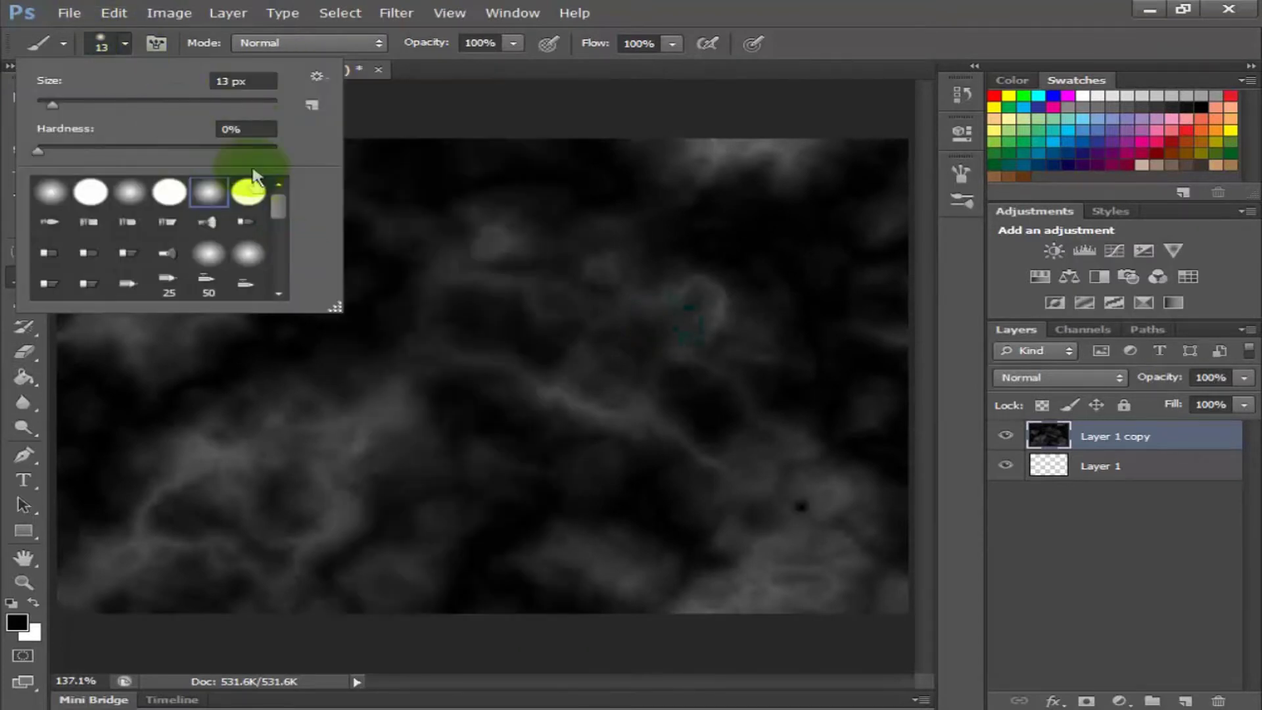
{"action": "left_click", "coordinate": [120, 47]}
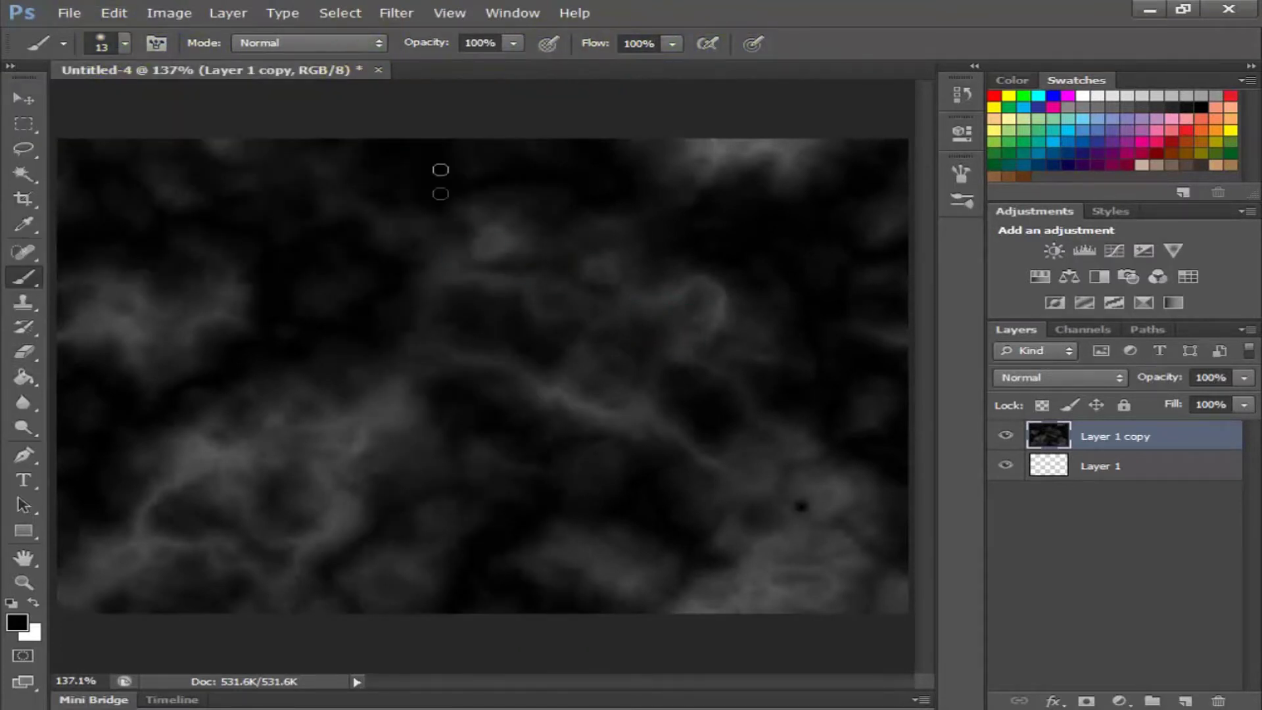
Paint black along the clouds' lower-right edge and set Layer 1 copy to Luminosity.
{"action": "mouse_move", "coordinate": [887, 529]}
{"action": "left_mouse_down"}
{"action": "mouse_move", "coordinate": [906, 487]}
{"action": "mouse_move", "coordinate": [920, 509]}
{"action": "left_mouse_up"}
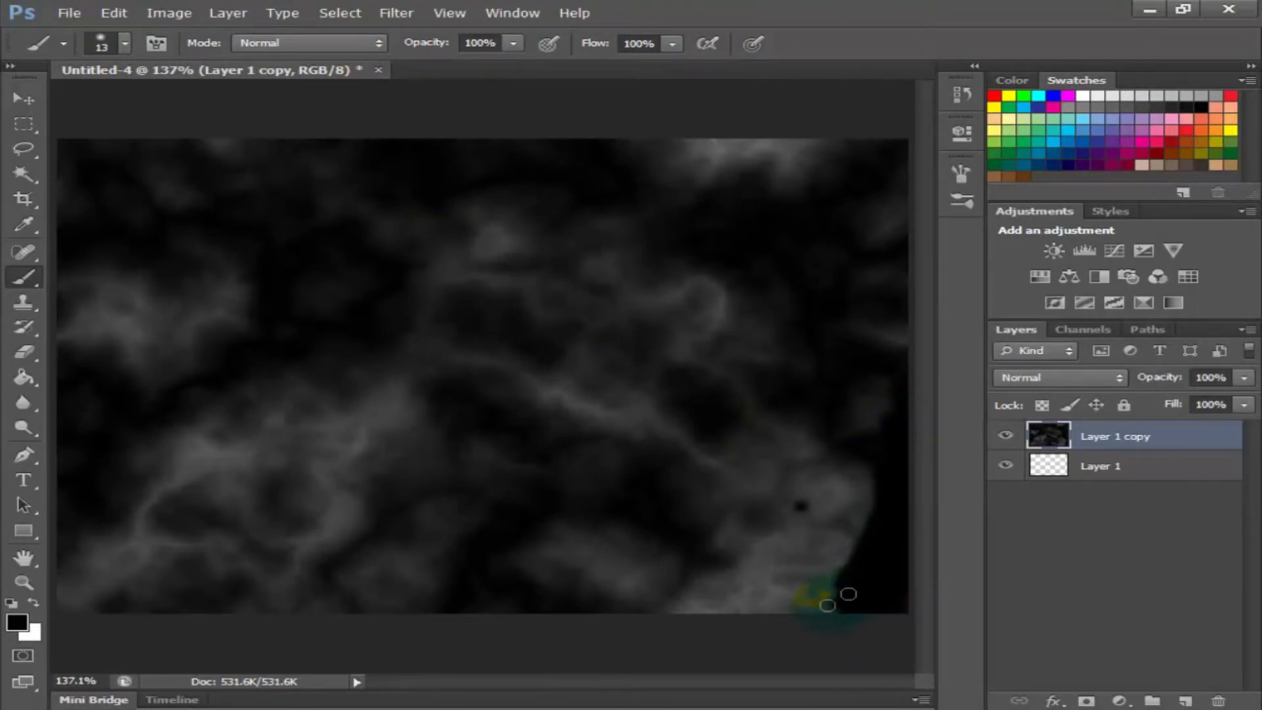
{"action": "left_click", "coordinate": [630, 244]}
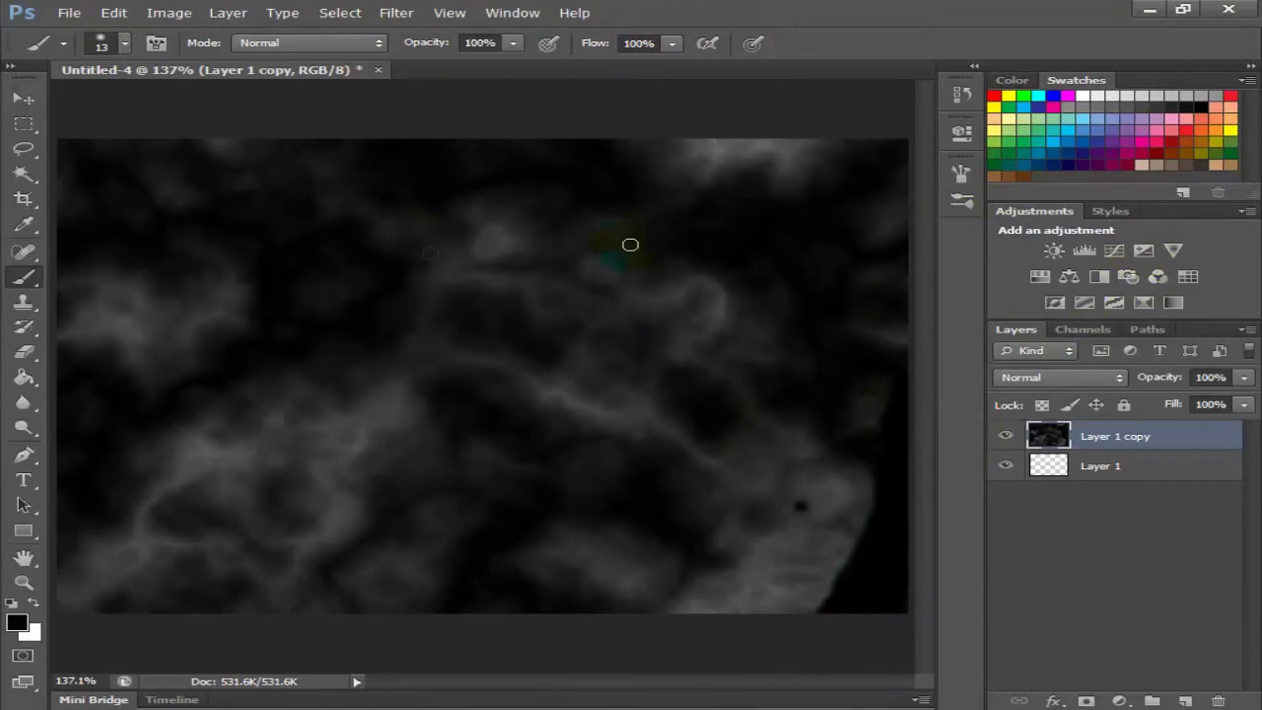
{"action": "right_click", "coordinate": [24, 275]}
{"action": "left_click", "coordinate": [72, 302]}
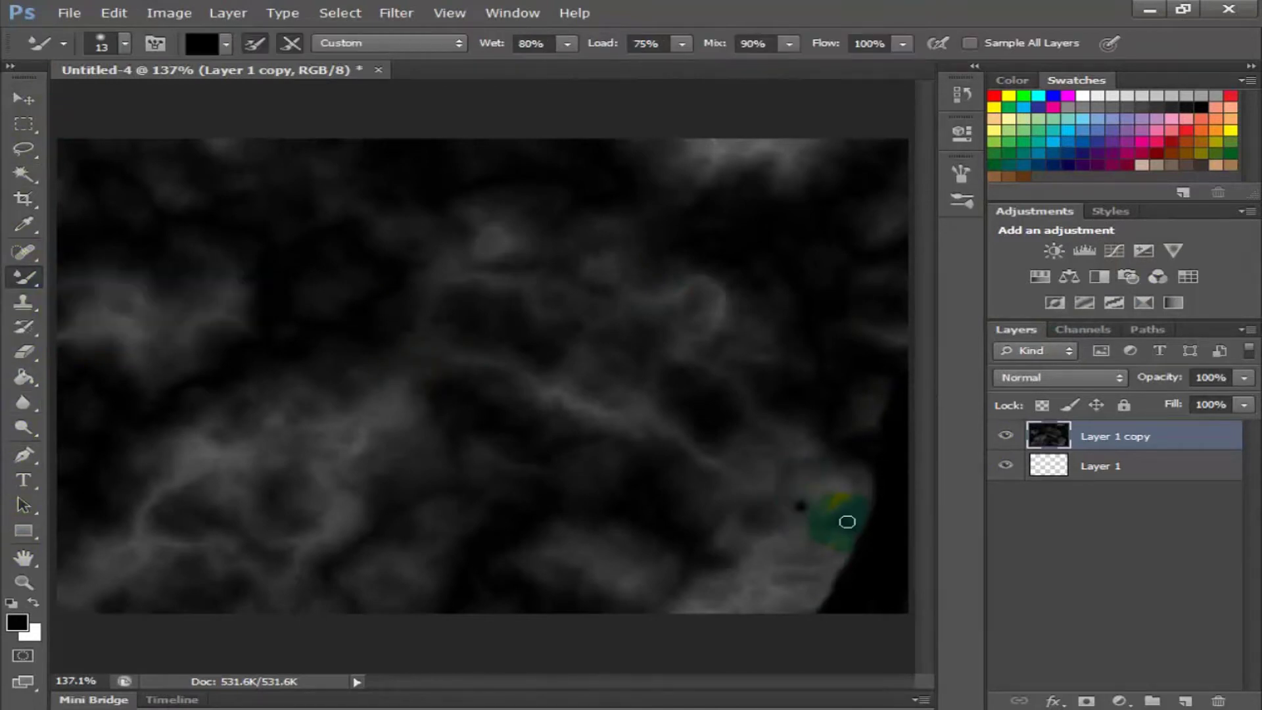
{"action": "left_click", "coordinate": [98, 274]}
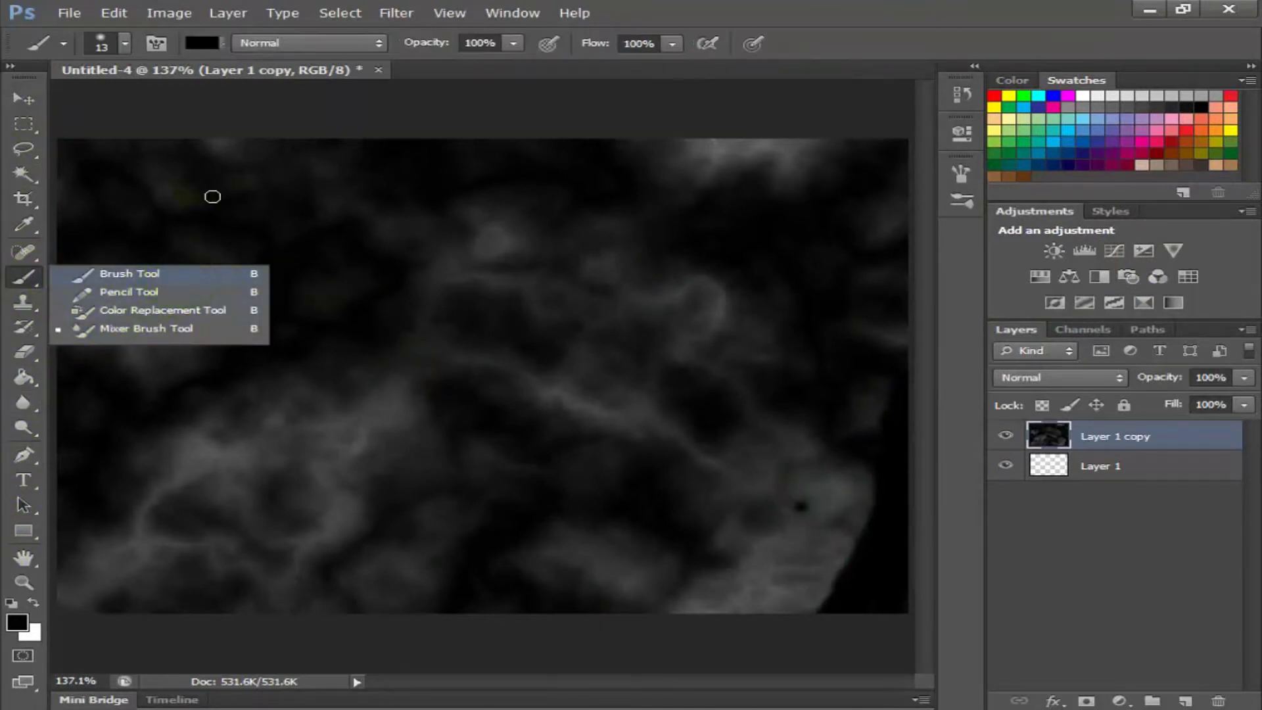
{"action": "left_click", "coordinate": [512, 43]}
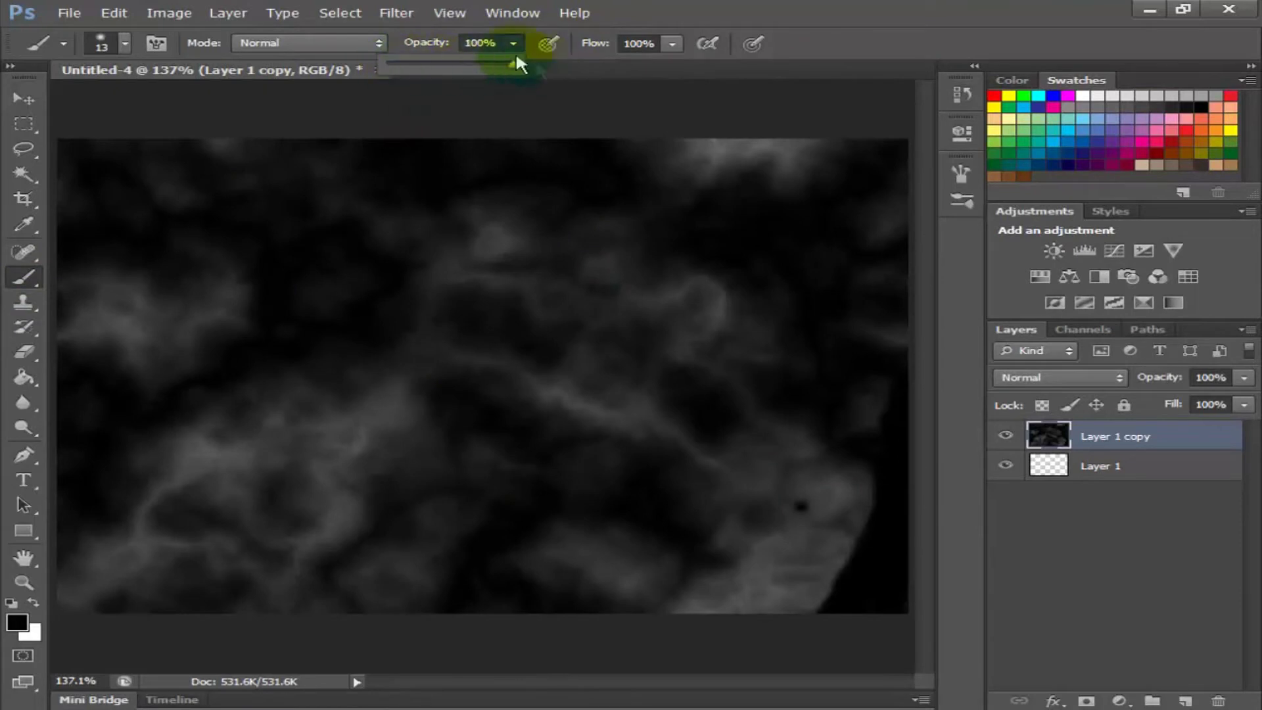
{"action": "left_click", "coordinate": [1060, 377]}
{"action": "left_click", "coordinate": [1029, 486]}
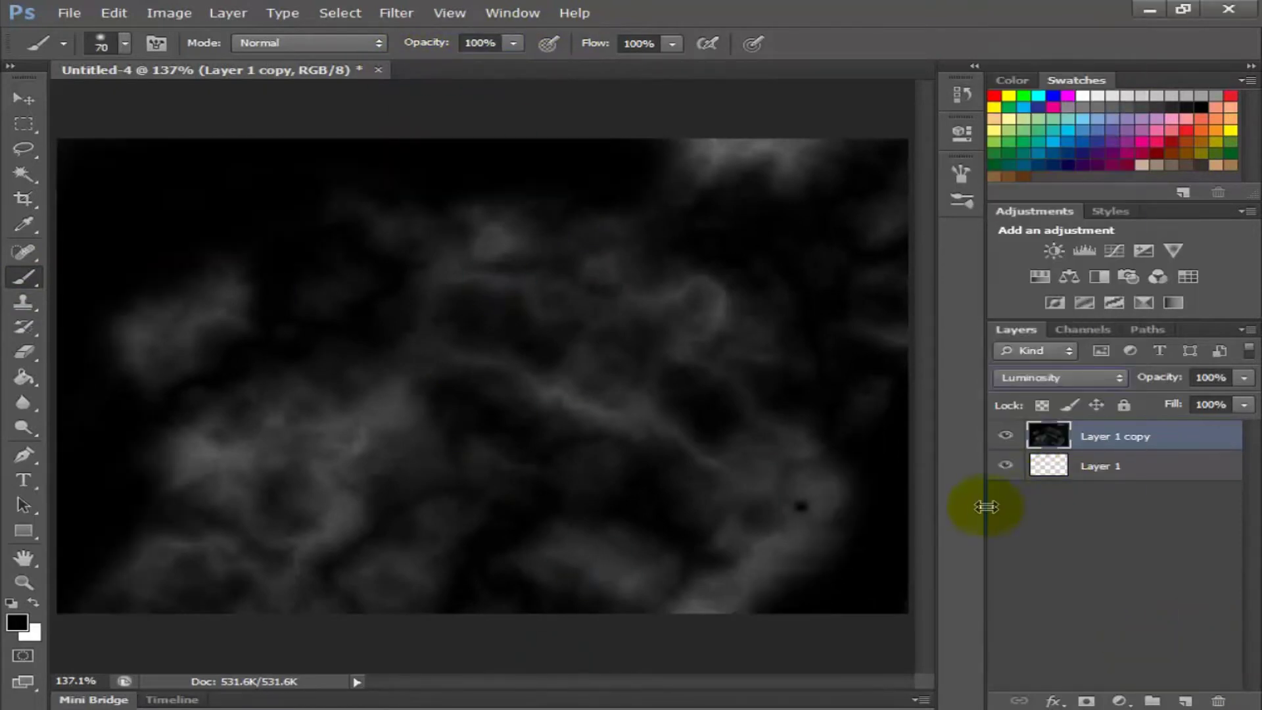
Paint over the upper-left and bottom clouds on Layer 1 copy with a 70 px soft black brush.
{"action": "key", "text": "alt+bracketleft"}
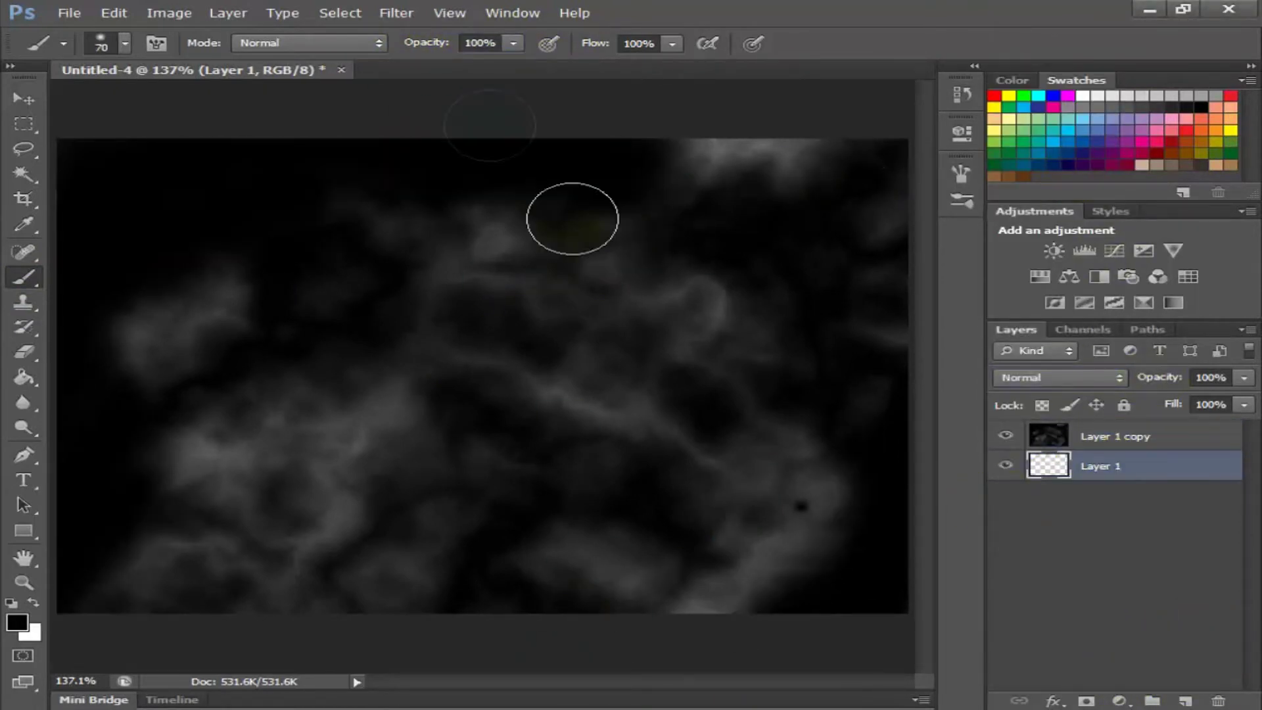
{"action": "left_click", "coordinate": [1085, 436]}
{"action": "mouse_move", "coordinate": [282, 223]}
{"action": "left_mouse_down"}
{"action": "mouse_move", "coordinate": [316, 366]}
{"action": "mouse_move", "coordinate": [169, 493]}
{"action": "mouse_move", "coordinate": [803, 555]}
{"action": "mouse_move", "coordinate": [829, 458]}
{"action": "left_mouse_up"}
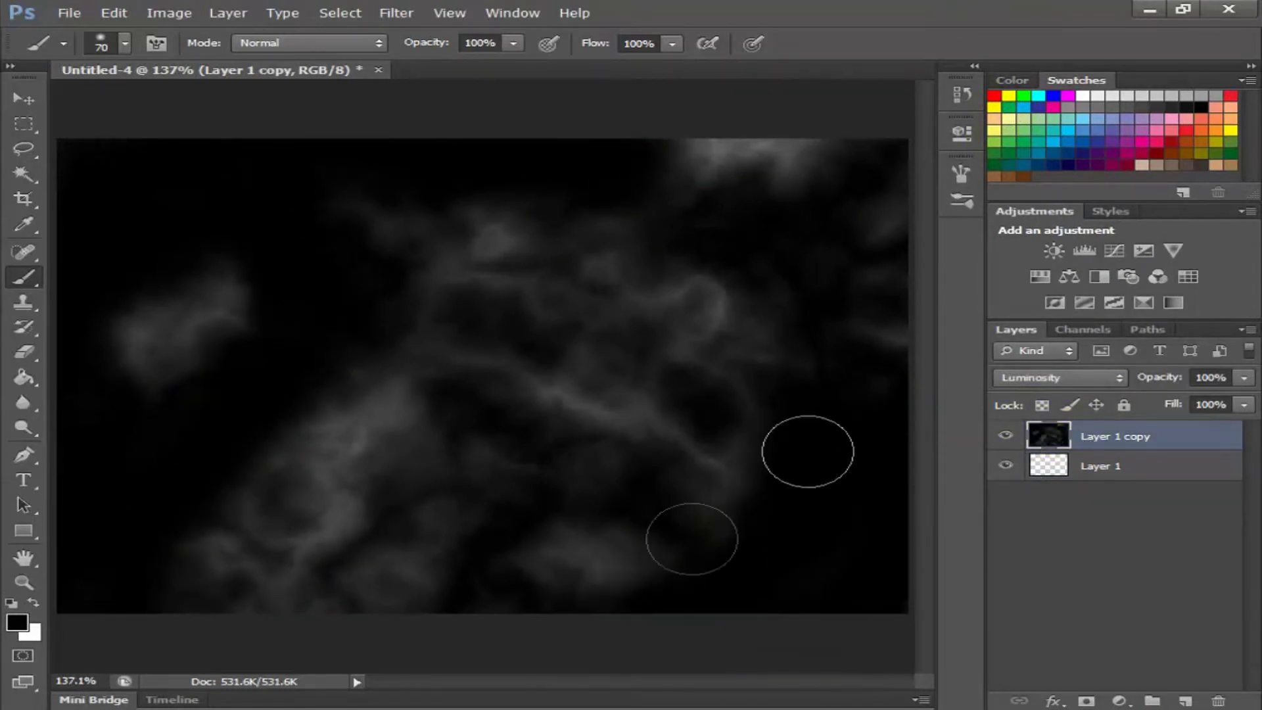
{"action": "key", "text": "alt+bracketleft"}
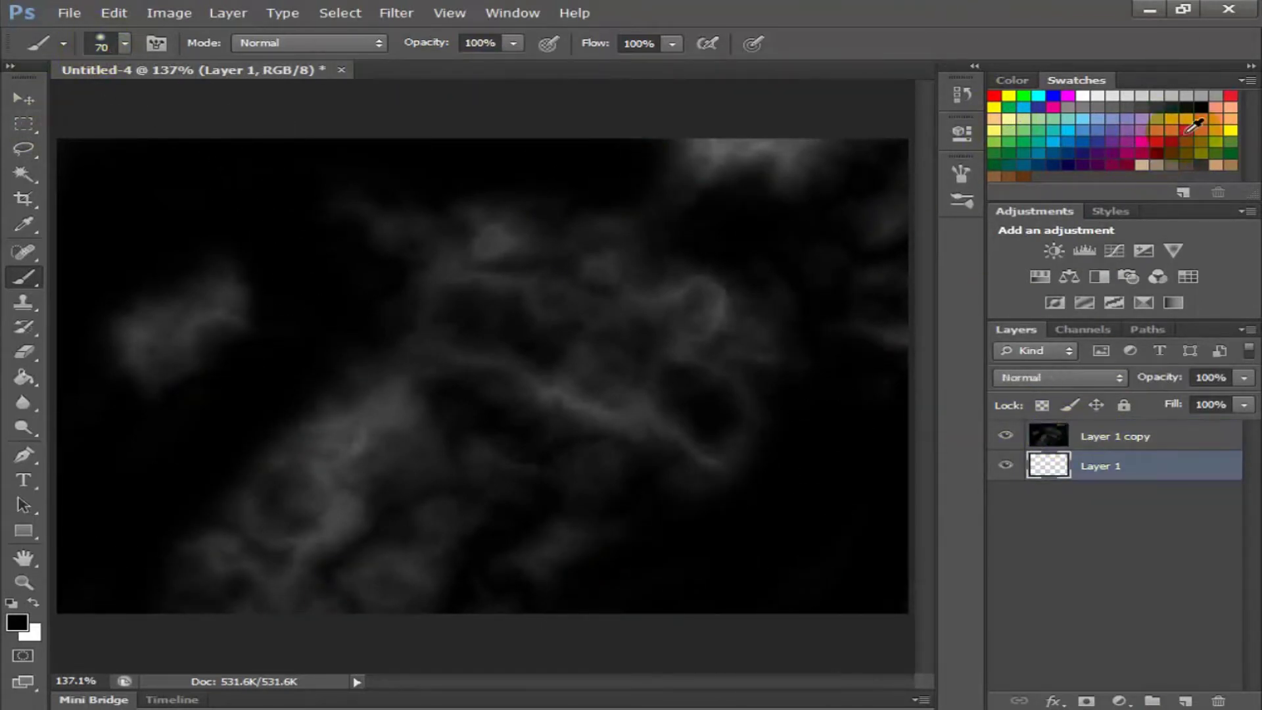
Paint red and crimson cloud strokes along the top, middle and right edge of Layer 1.
{"action": "left_click", "coordinate": [995, 96]}
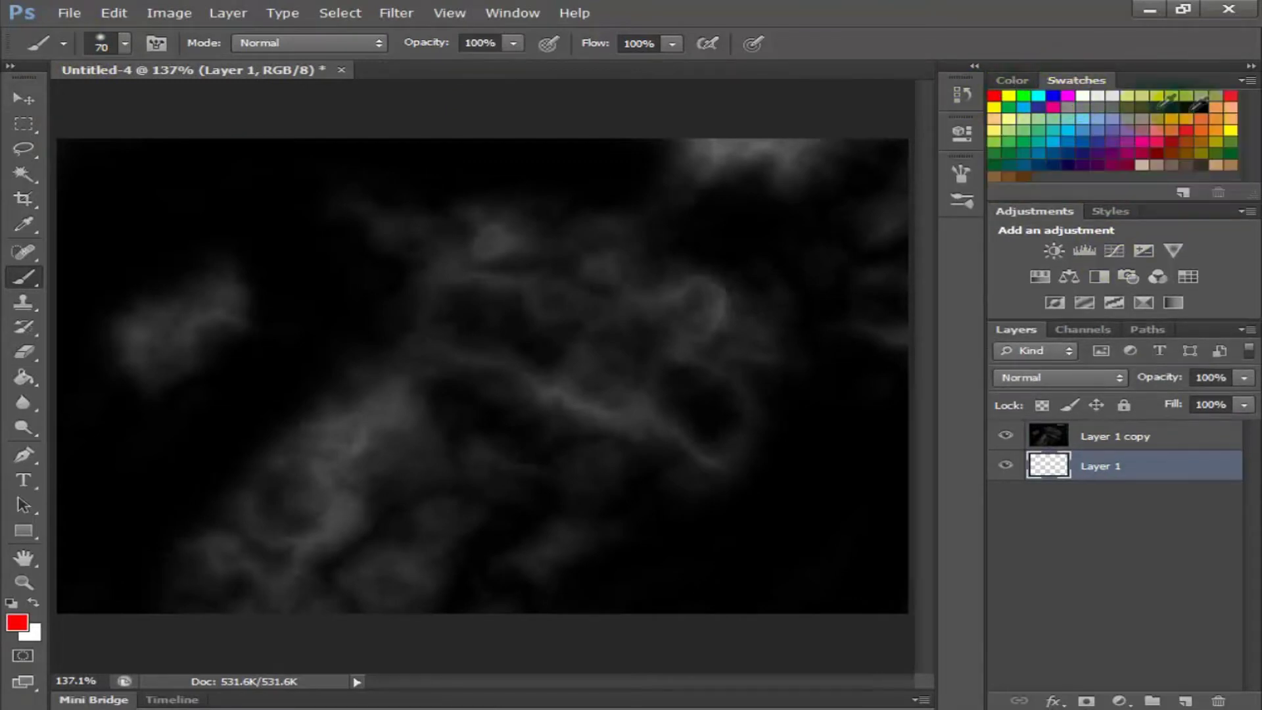
{"action": "left_click_drag", "start_coordinate": [829, 156], "coordinate": [708, 159]}
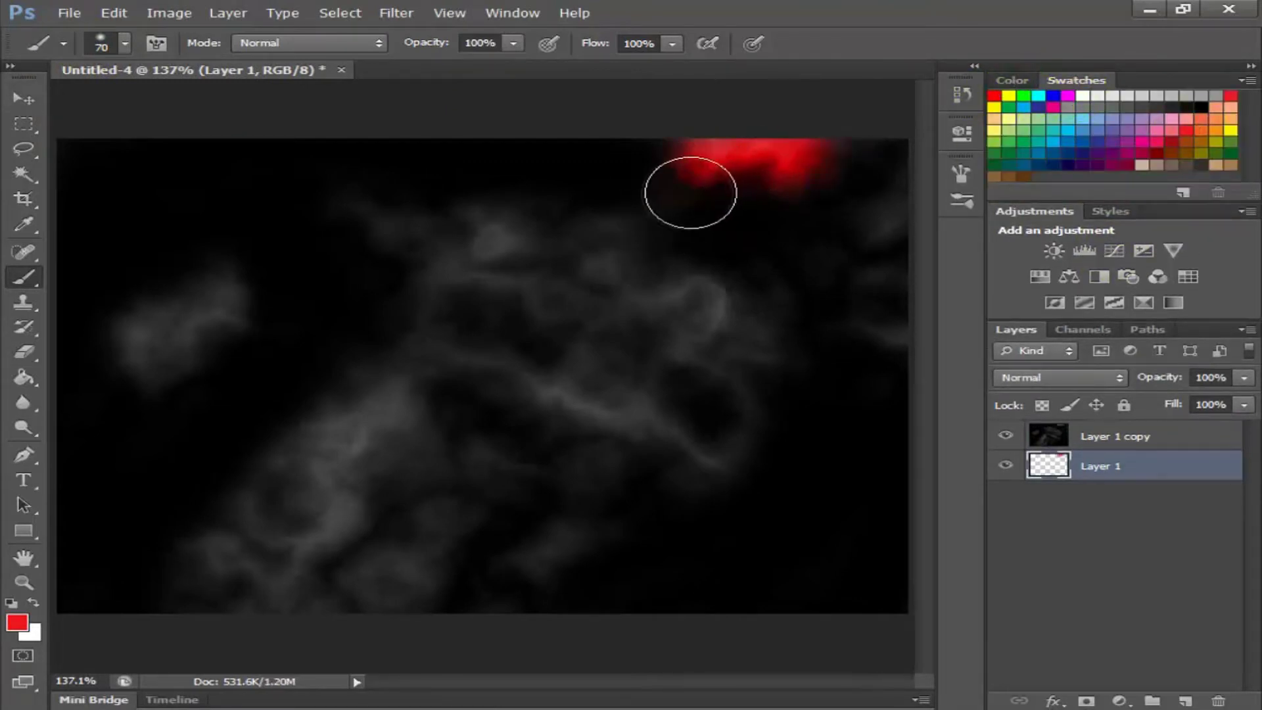
{"action": "mouse_move", "coordinate": [592, 244]}
{"action": "left_mouse_down"}
{"action": "mouse_move", "coordinate": [657, 290]}
{"action": "mouse_move", "coordinate": [749, 309]}
{"action": "left_mouse_up"}
{"action": "left_click", "coordinate": [1172, 120]}
{"action": "left_click", "coordinate": [1192, 145]}
{"action": "left_click_drag", "start_coordinate": [856, 274], "coordinate": [868, 304]}
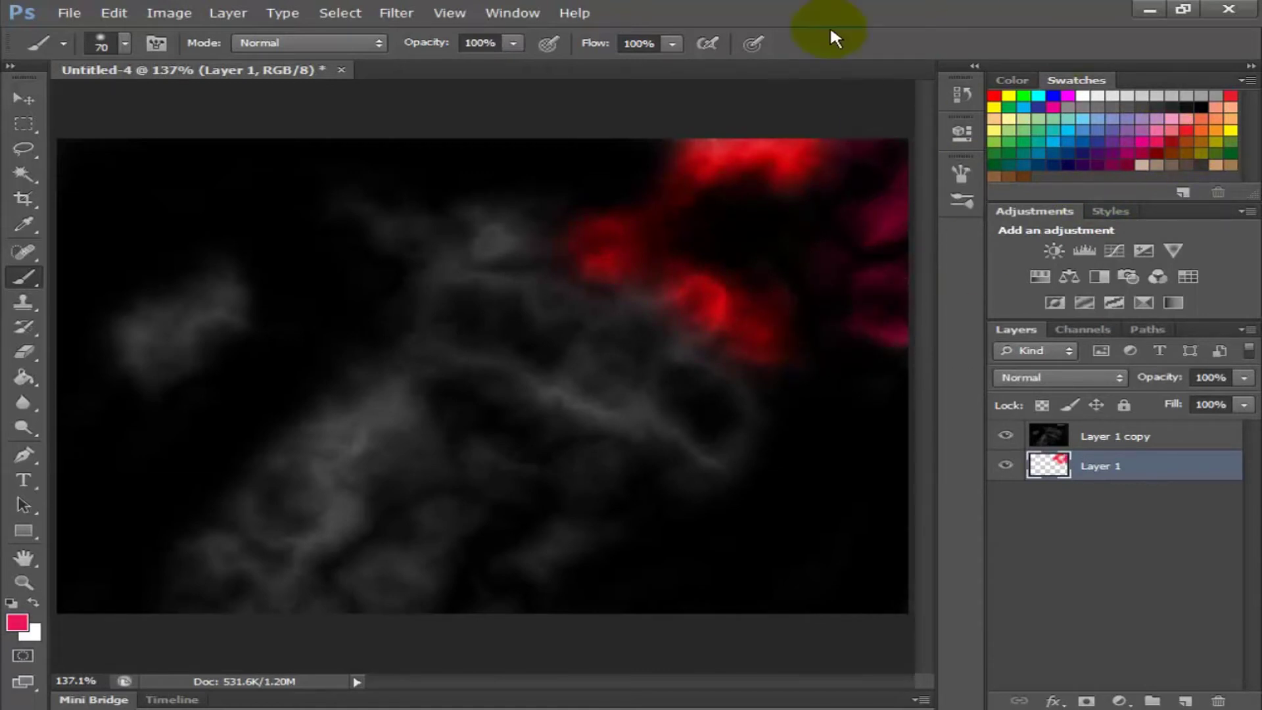
{"action": "mouse_move", "coordinate": [684, 388]}
{"action": "left_mouse_down"}
{"action": "mouse_move", "coordinate": [704, 471]}
{"action": "mouse_move", "coordinate": [647, 344]}
{"action": "left_mouse_up"}
Add magenta, crimson and hot pink strokes through the centre, then extend the blue cloud.
{"action": "left_click", "coordinate": [1128, 142]}
{"action": "mouse_move", "coordinate": [559, 287]}
{"action": "left_mouse_down"}
{"action": "mouse_move", "coordinate": [487, 237]}
{"action": "mouse_move", "coordinate": [381, 253]}
{"action": "left_mouse_up"}
{"action": "left_click", "coordinate": [1157, 125]}
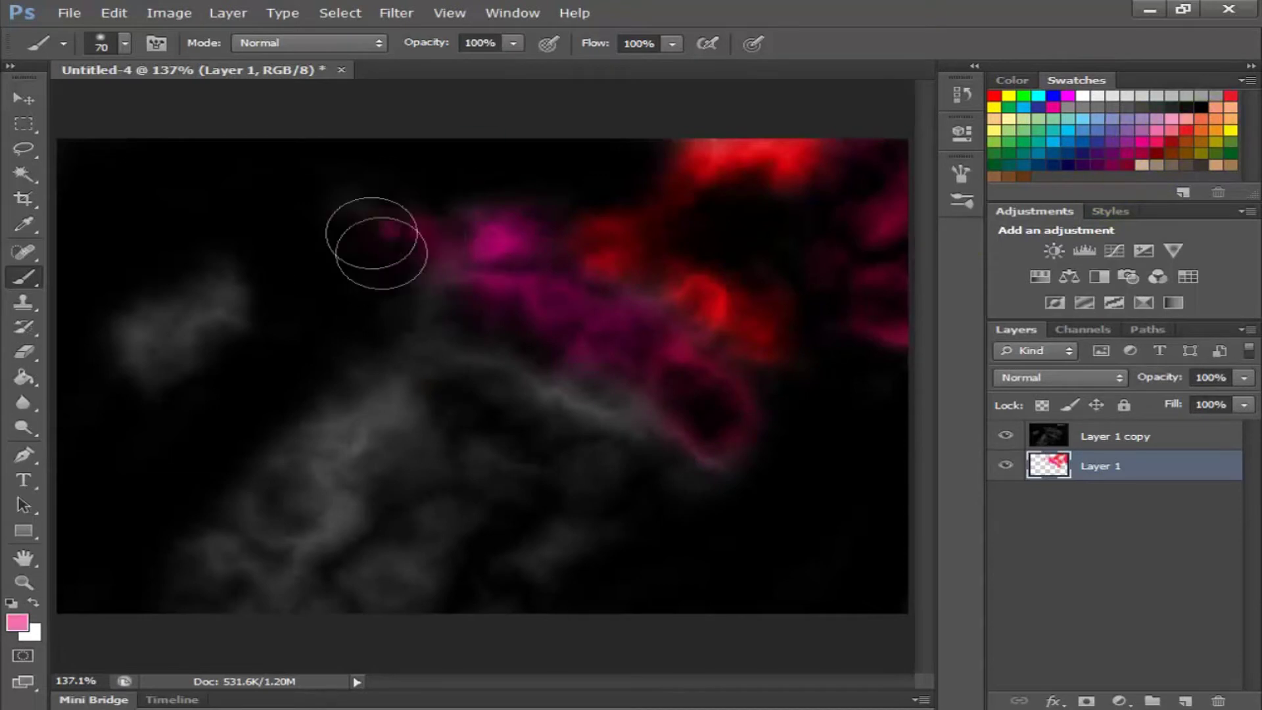
{"action": "left_click", "coordinate": [1158, 153]}
{"action": "left_click_drag", "start_coordinate": [602, 327], "coordinate": [662, 437]}
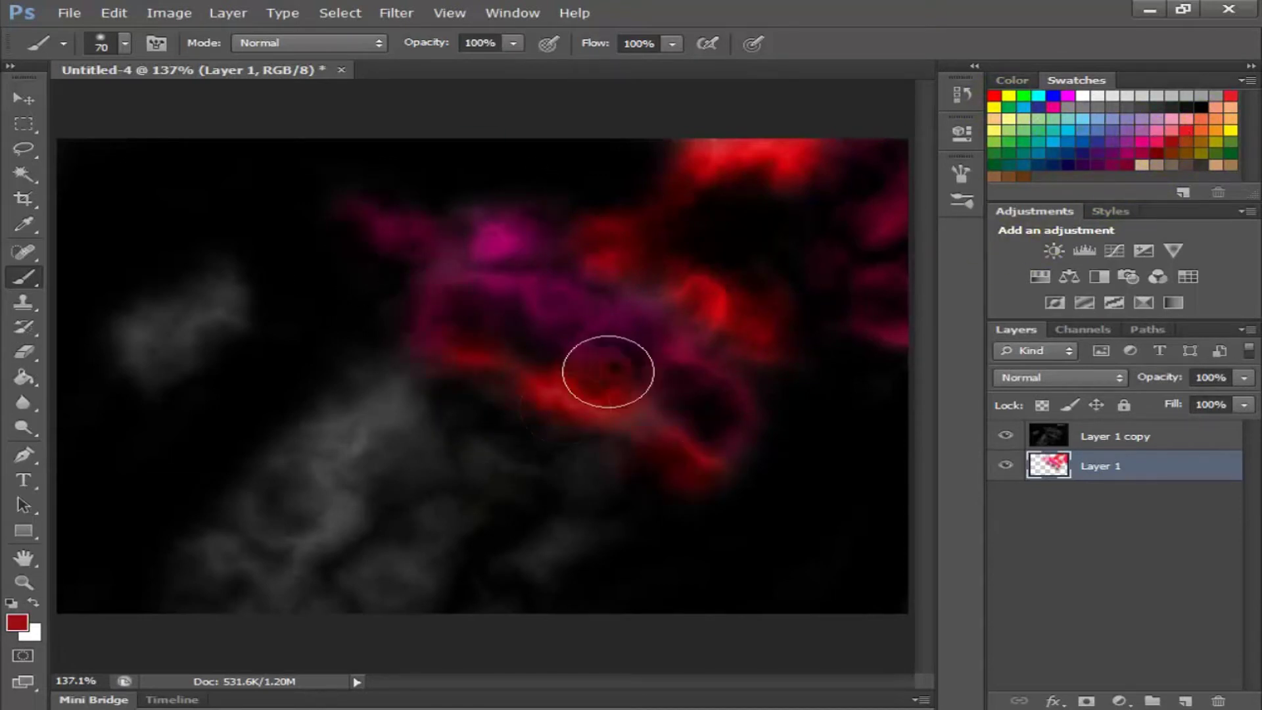
{"action": "left_click", "coordinate": [1143, 142]}
{"action": "left_click_drag", "start_coordinate": [750, 391], "coordinate": [710, 467]}
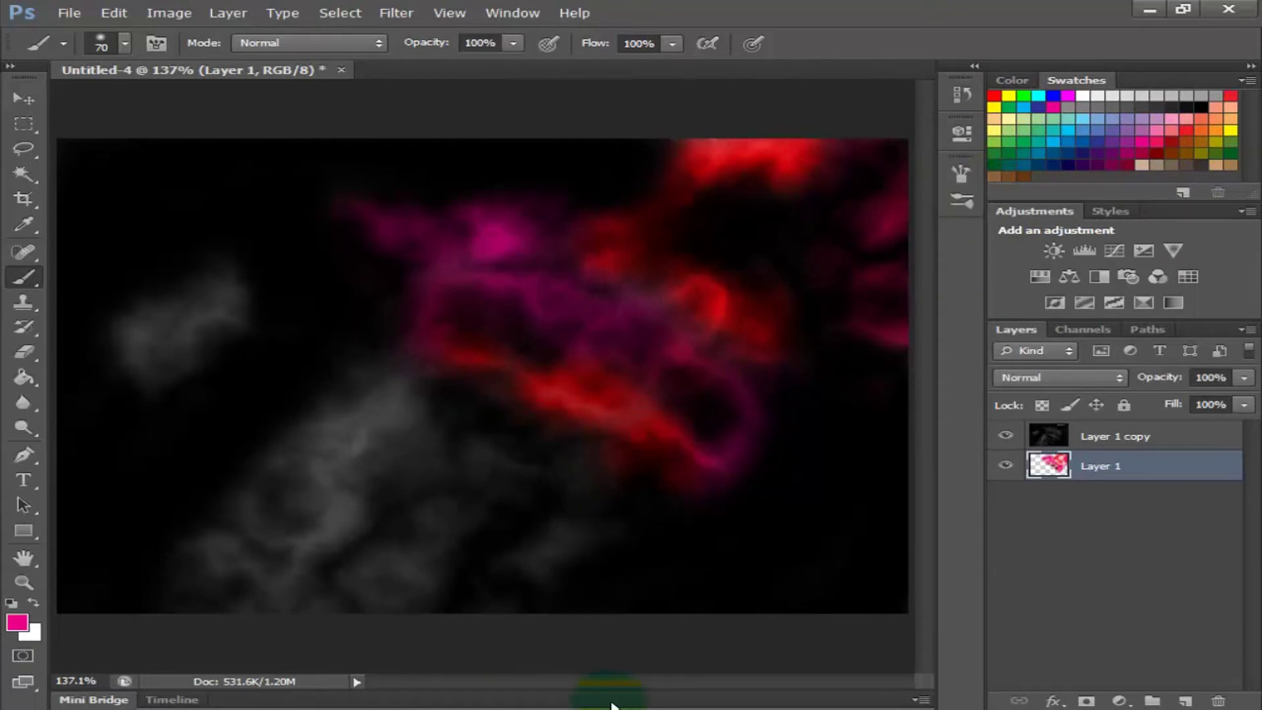
{"action": "left_click", "coordinate": [1006, 435]}
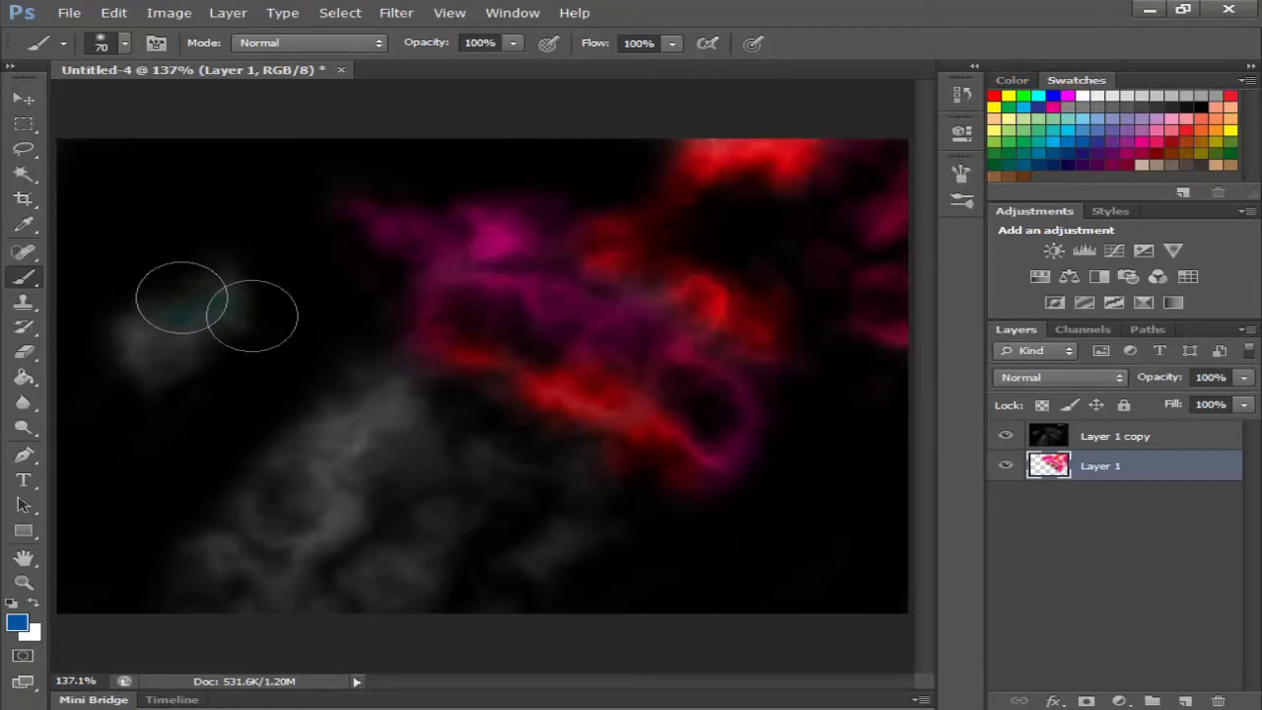
{"action": "left_click_drag", "start_coordinate": [201, 309], "coordinate": [230, 276]}
Paint purple strokes across the lower left and a green dab near the lower centre.
{"action": "left_click", "coordinate": [1098, 142]}
{"action": "left_click_drag", "start_coordinate": [328, 395], "coordinate": [240, 487]}
{"action": "left_click", "coordinate": [1113, 155]}
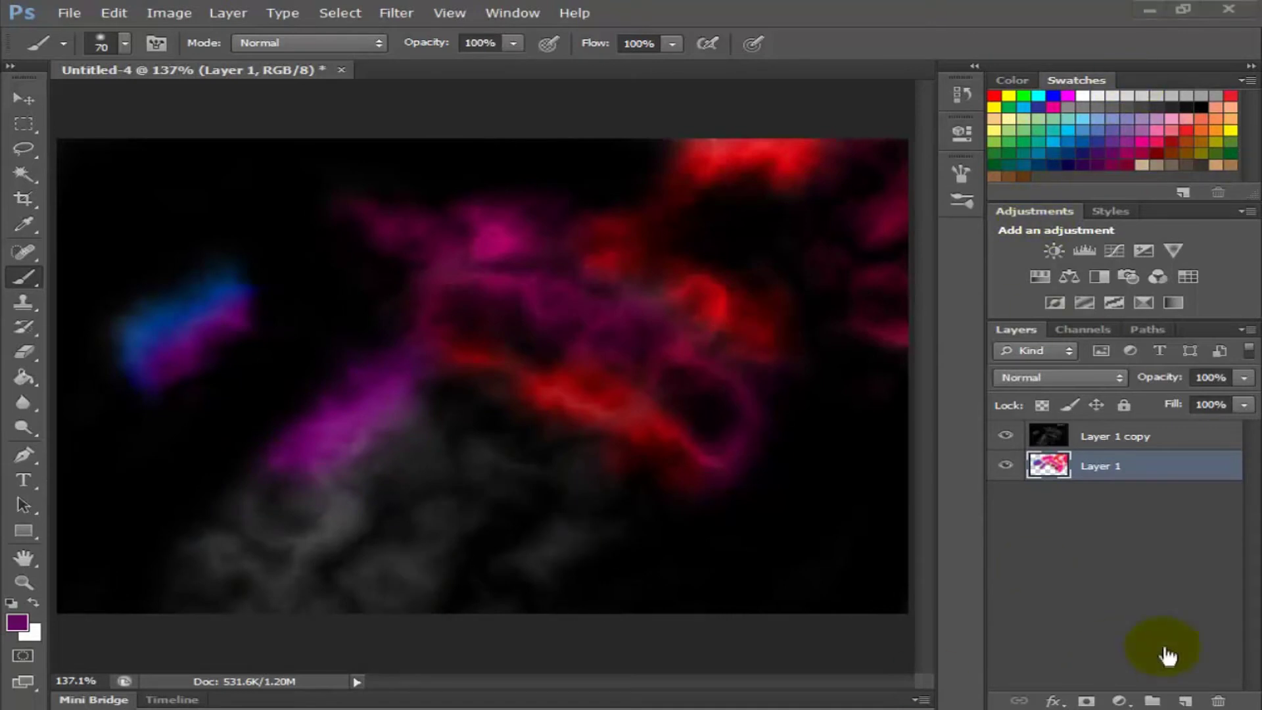
{"action": "left_click", "coordinate": [1024, 95]}
{"action": "left_click", "coordinate": [470, 454]}
{"action": "left_click", "coordinate": [1143, 141]}
{"action": "mouse_move", "coordinate": [473, 566]}
{"action": "left_mouse_down"}
{"action": "mouse_move", "coordinate": [248, 520]}
{"action": "mouse_move", "coordinate": [231, 572]}
{"action": "mouse_move", "coordinate": [357, 507]}
{"action": "left_mouse_up"}
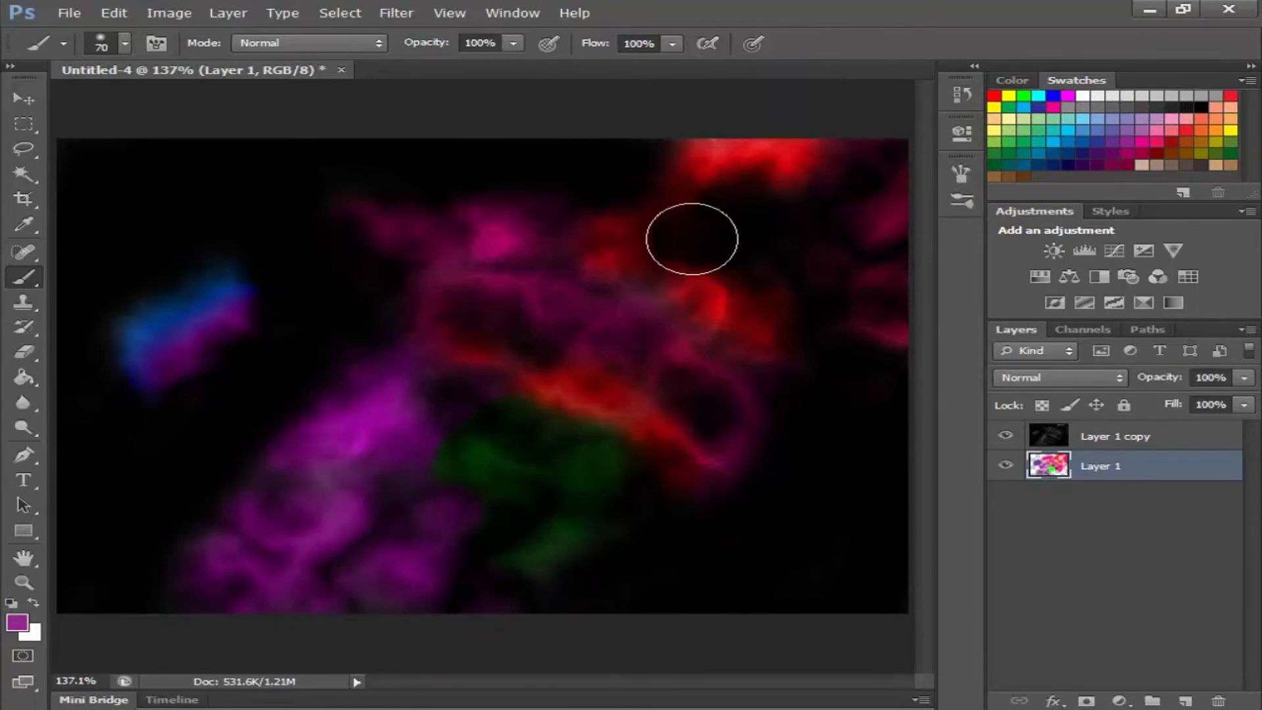
{"action": "left_click", "coordinate": [1006, 436]}
{"action": "left_click", "coordinate": [1007, 436]}
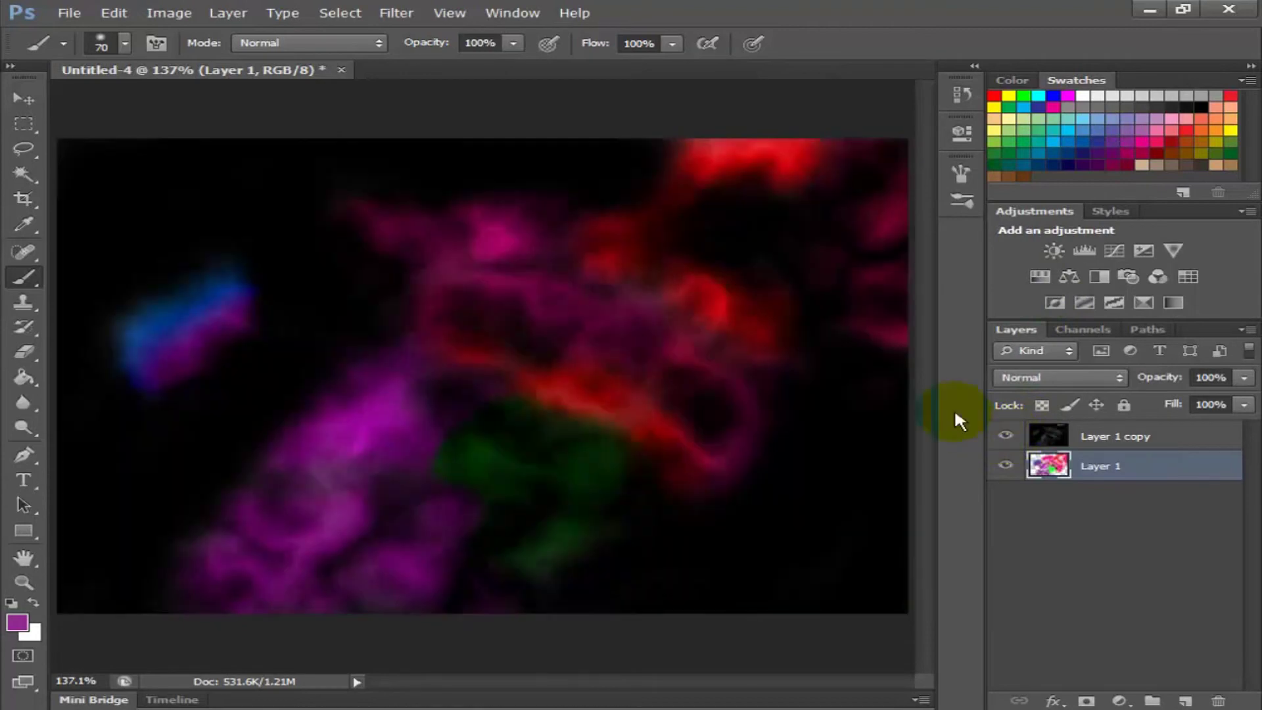
{"action": "left_click", "coordinate": [169, 13]}
{"action": "mouse_move", "coordinate": [518, 189]}
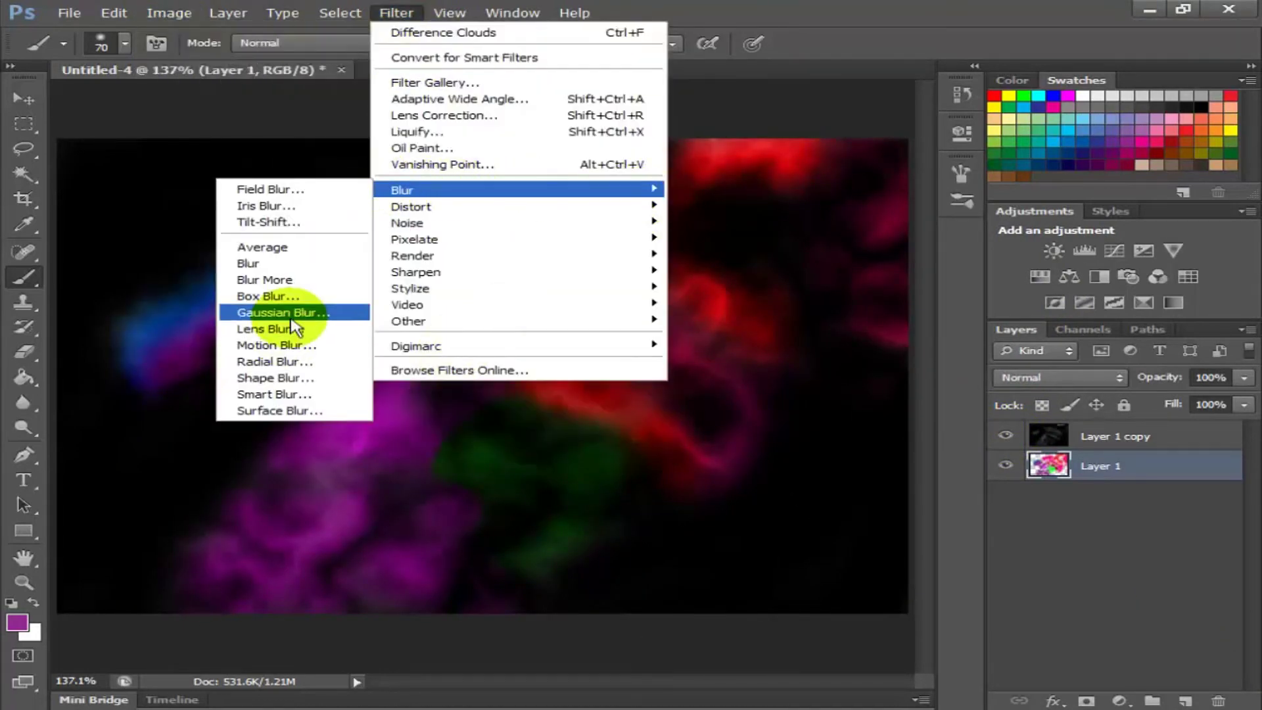
Apply a Gaussian Blur with a 48.3 pixel radius to the colour strokes.
{"action": "left_click", "coordinate": [304, 316]}
{"action": "left_click_drag", "start_coordinate": [620, 141], "coordinate": [1117, 80]}
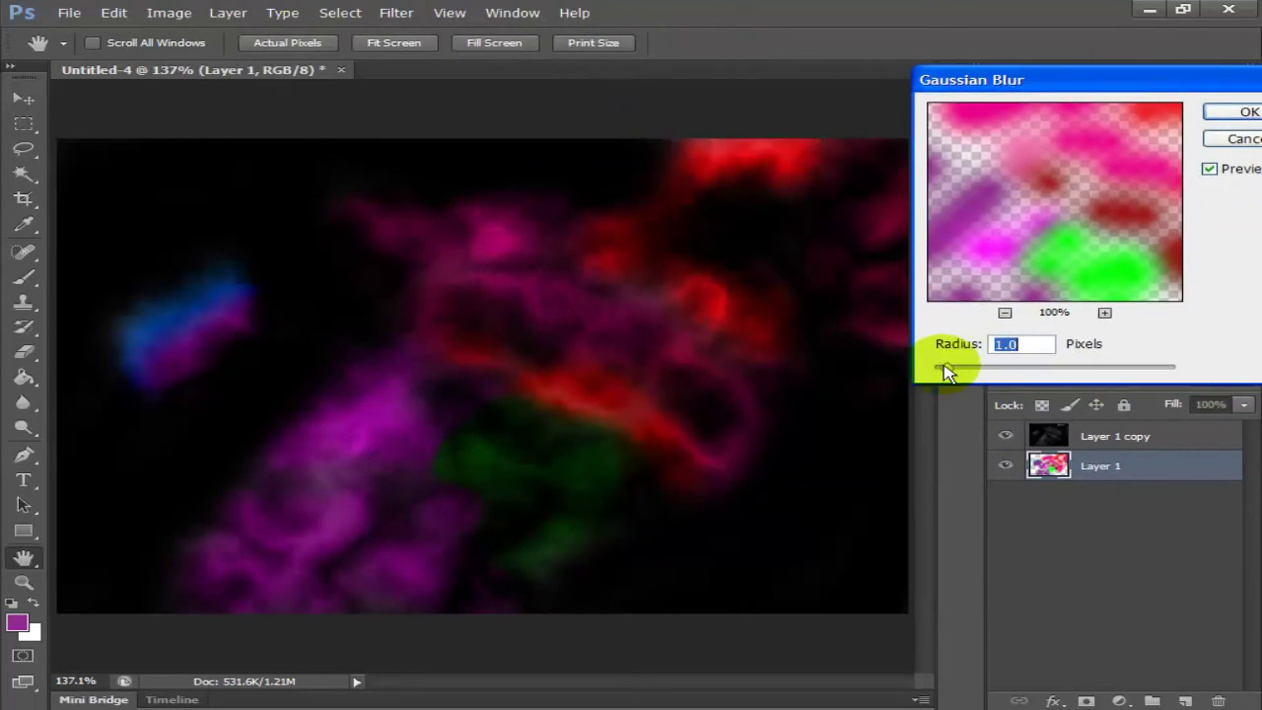
{"action": "left_click_drag", "start_coordinate": [943, 367], "coordinate": [1066, 367]}
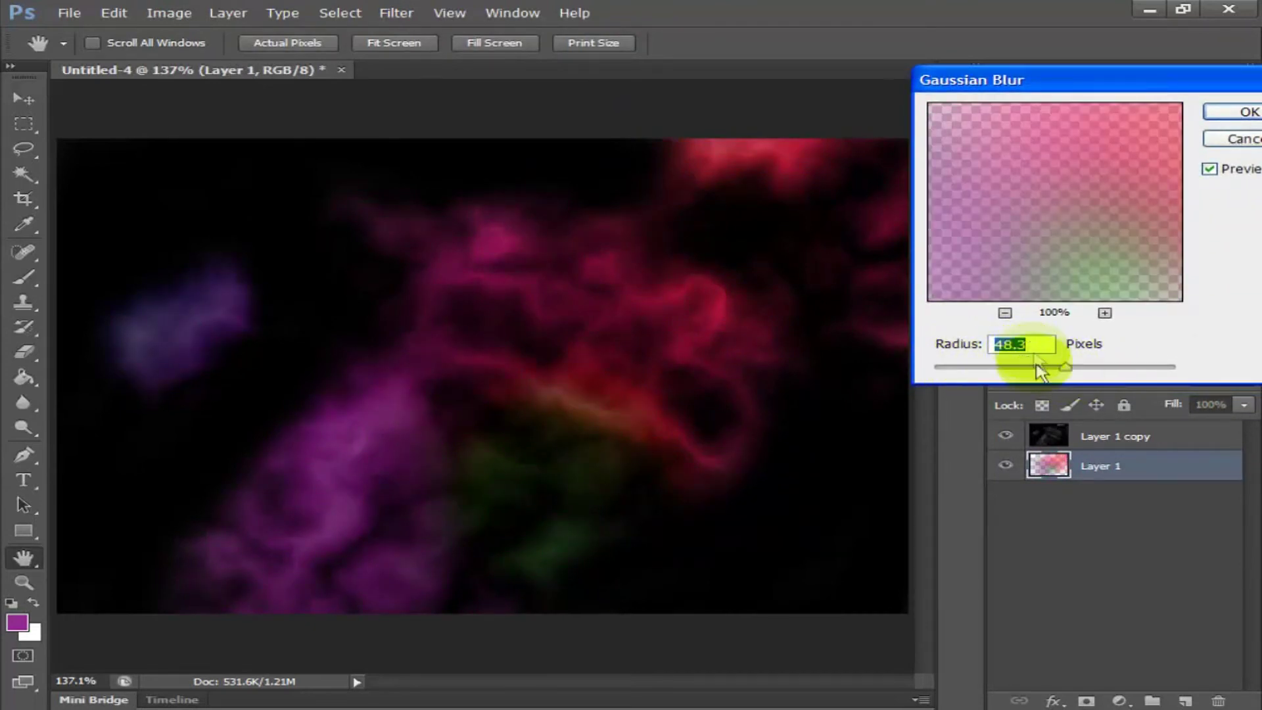
{"action": "left_click", "coordinate": [1242, 113]}
{"action": "key", "text": "b"}
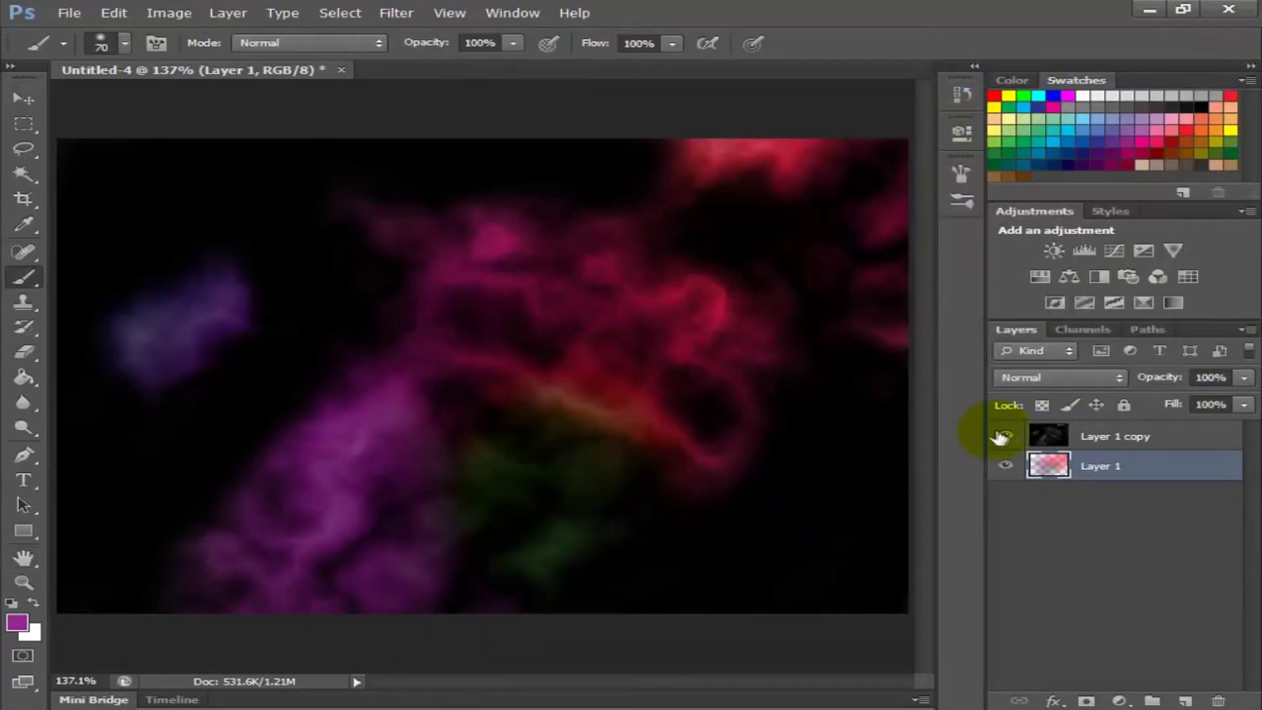
Merge the visible colour and cloud layers into one, then select the Dodge Tool.
{"action": "left_click", "coordinate": [1002, 436]}
{"action": "left_click", "coordinate": [1002, 467]}
{"action": "left_click", "coordinate": [1004, 436]}
{"action": "left_click", "coordinate": [1118, 437], "text": "shift"}
{"action": "left_click", "coordinate": [1242, 328]}
{"action": "left_click", "coordinate": [1117, 622]}
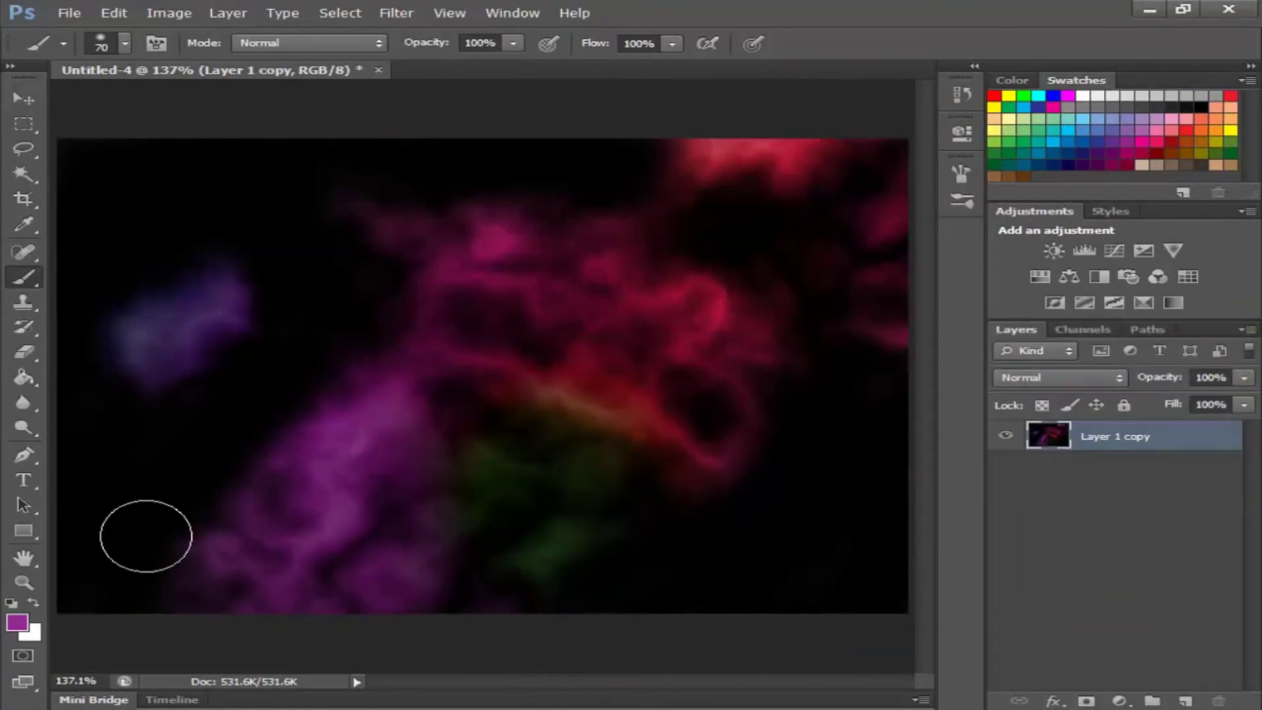
{"action": "left_click", "coordinate": [22, 431]}
{"action": "left_click", "coordinate": [116, 415]}
{"action": "left_click", "coordinate": [125, 44]}
Dodge the lower-left and upper-centre clouds with a 34 px brush, then add a new layer.
{"action": "left_click_drag", "start_coordinate": [119, 101], "coordinate": [74, 107]}
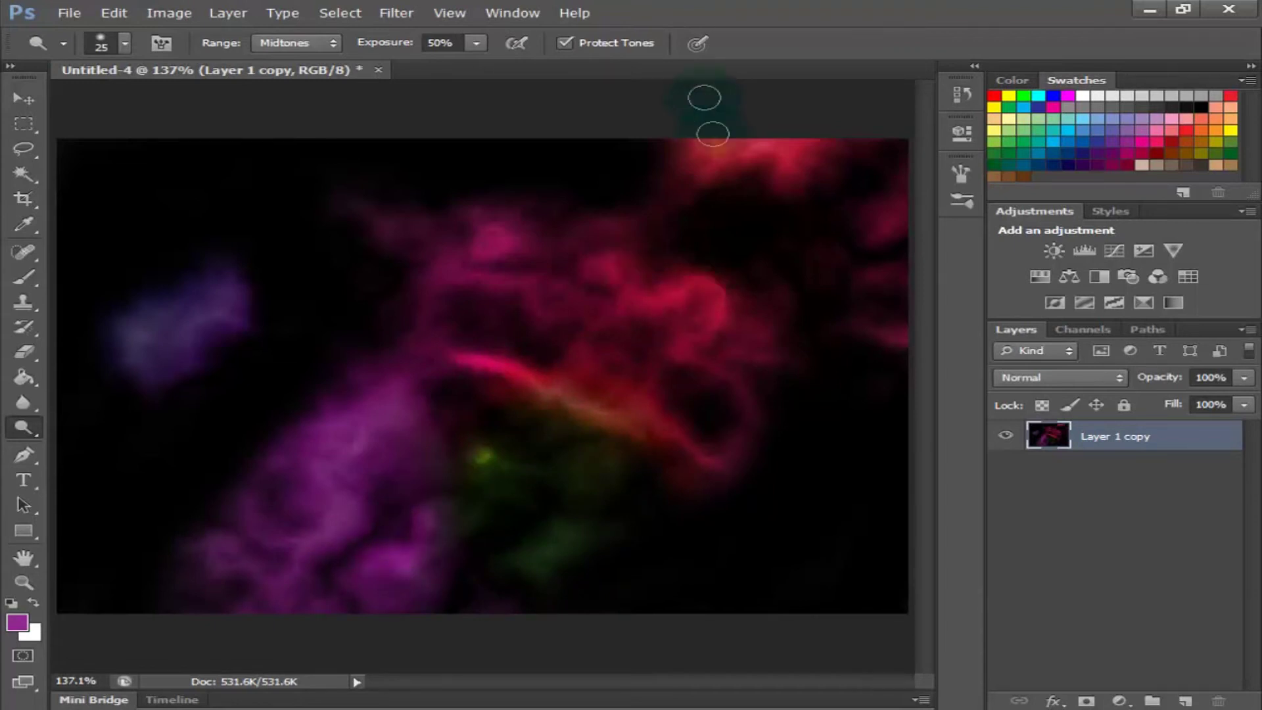
{"action": "left_click_drag", "start_coordinate": [302, 545], "coordinate": [289, 599]}
{"action": "left_click_drag", "start_coordinate": [505, 270], "coordinate": [533, 311]}
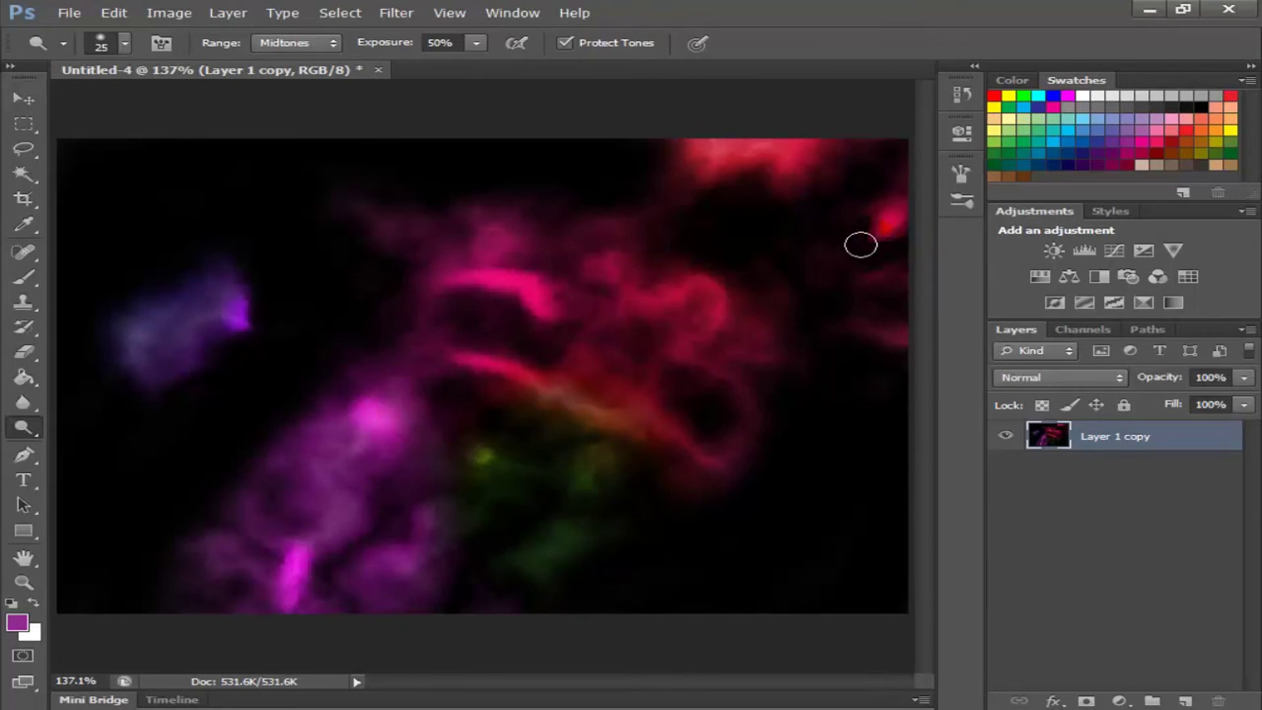
{"action": "key", "text": "ctrl+shift+alt+n"}
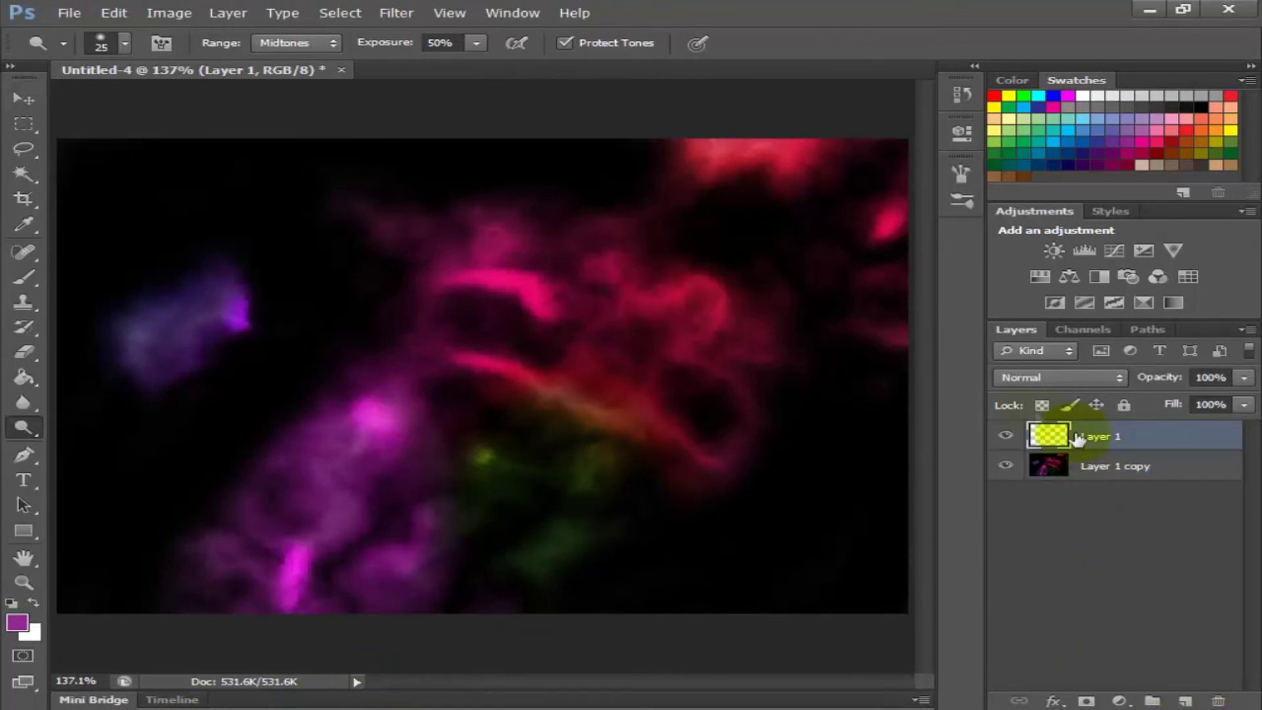
Load the Assorted Brushes set and choose the 25 px X star brush.
{"action": "left_click", "coordinate": [23, 276]}
{"action": "left_click", "coordinate": [124, 44]}
{"action": "left_click", "coordinate": [317, 76]}
{"action": "left_click", "coordinate": [420, 386]}
{"action": "left_click", "coordinate": [533, 291]}
{"action": "left_click", "coordinate": [239, 204]}
{"action": "key", "text": "Return"}
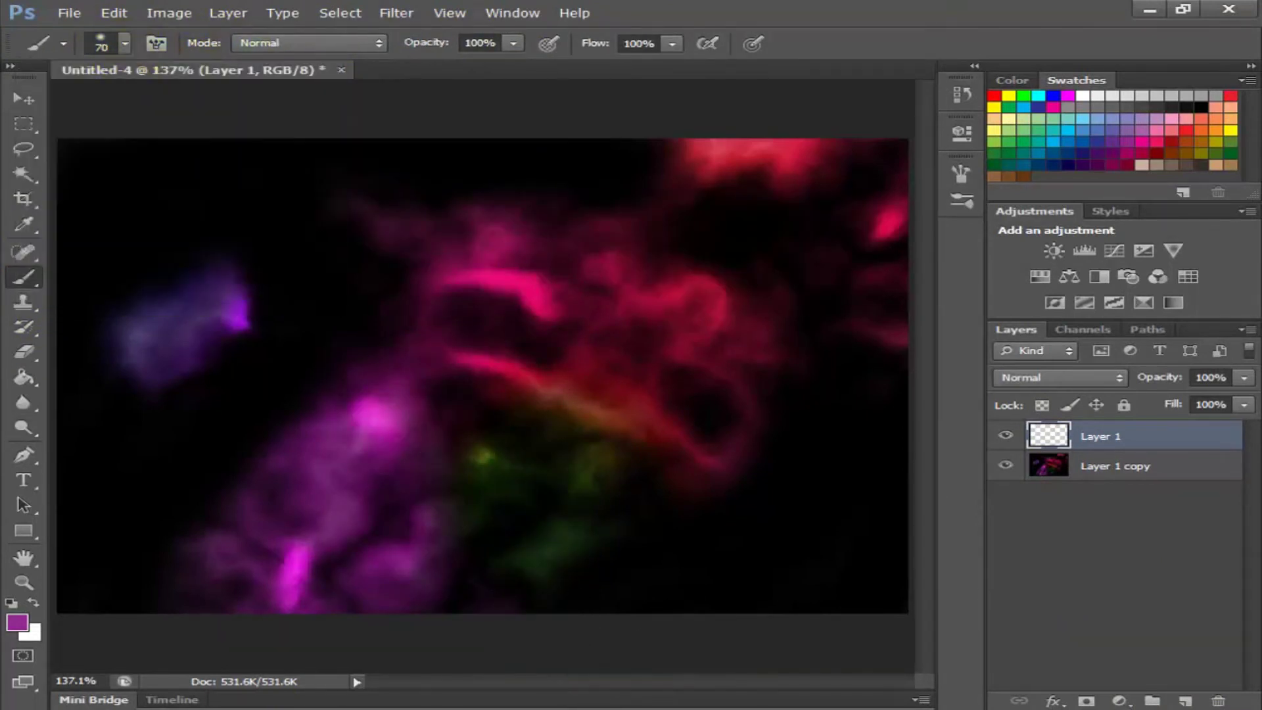
{"action": "left_click", "coordinate": [100, 43]}
{"action": "left_click", "coordinate": [317, 76]}
{"action": "left_click", "coordinate": [449, 373]}
{"action": "left_click", "coordinate": [530, 287]}
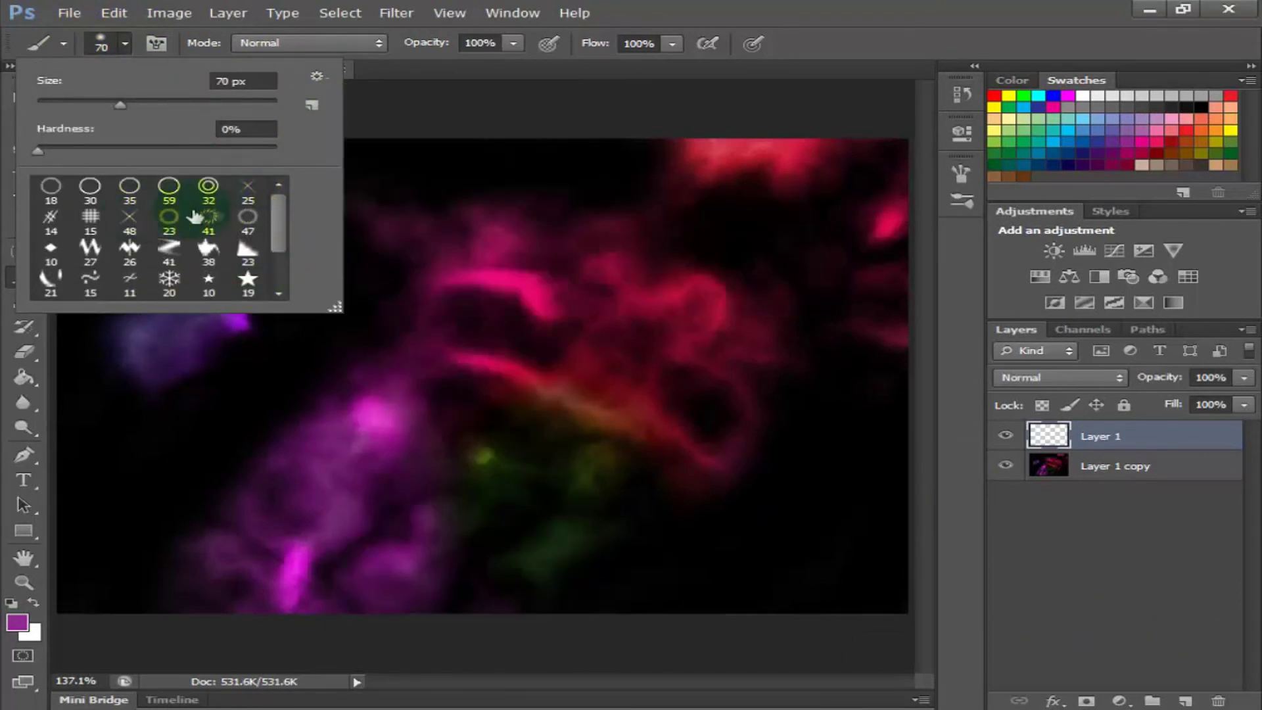
{"action": "left_click", "coordinate": [129, 223]}
{"action": "left_click", "coordinate": [248, 188]}
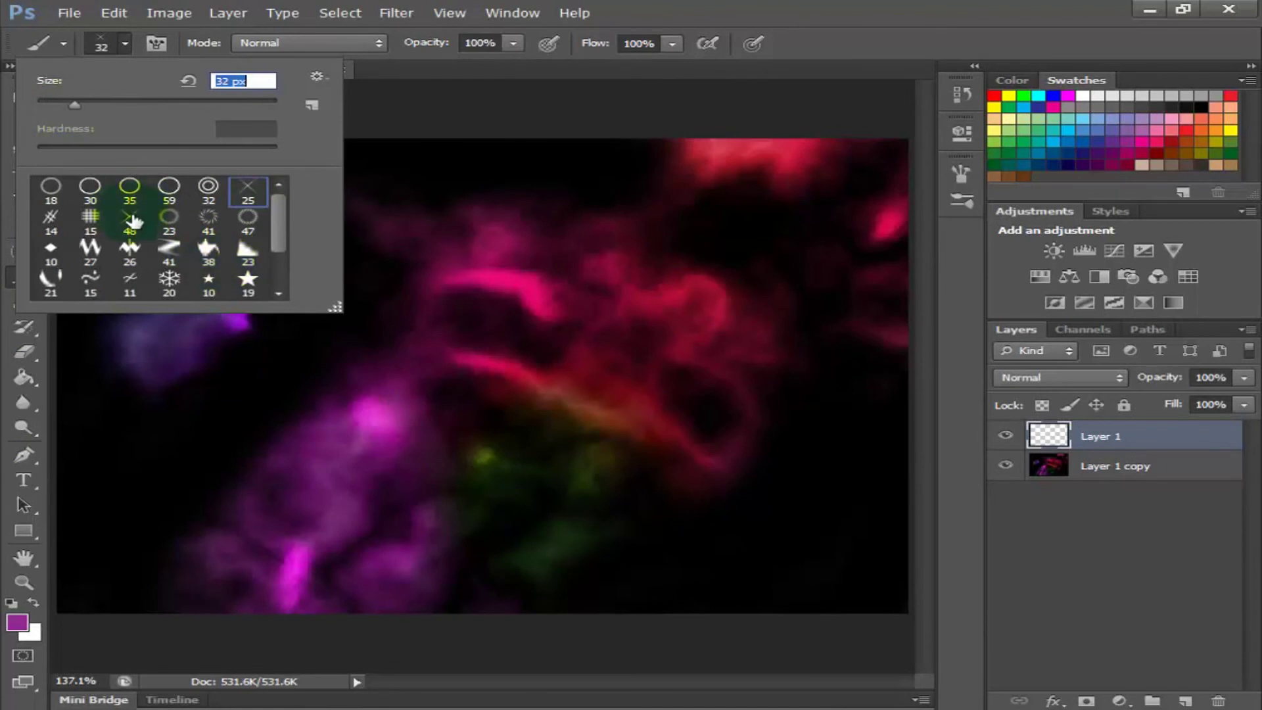
{"action": "left_click", "coordinate": [108, 42]}
Stamp white X stars at 25 px and 48 px sizes across the nebula.
{"action": "left_click", "coordinate": [753, 269]}
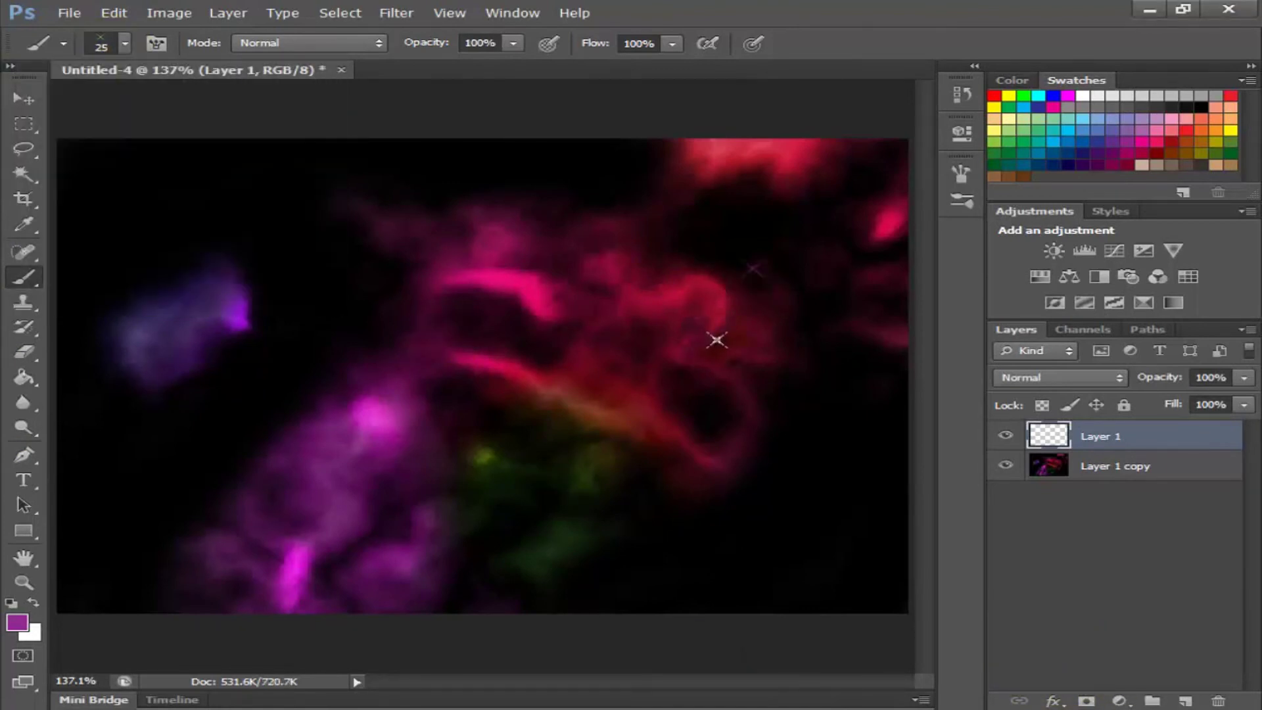
{"action": "key", "text": "x"}
{"action": "left_click", "coordinate": [469, 222]}
{"action": "left_click", "coordinate": [167, 307]}
{"action": "left_click", "coordinate": [292, 311]}
{"action": "left_click", "coordinate": [107, 42]}
{"action": "left_click", "coordinate": [628, 276]}
{"action": "left_click", "coordinate": [706, 547]}
{"action": "left_click", "coordinate": [256, 255]}
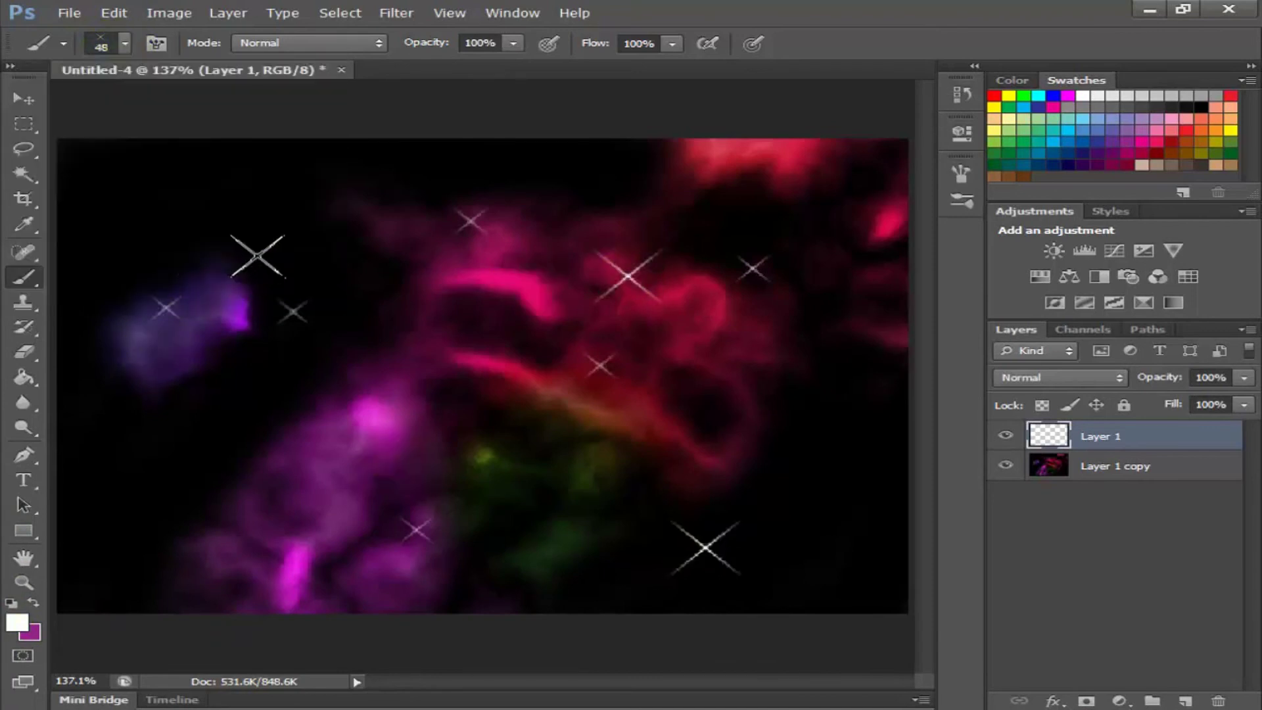
{"action": "left_click", "coordinate": [339, 446]}
{"action": "left_click", "coordinate": [424, 319]}
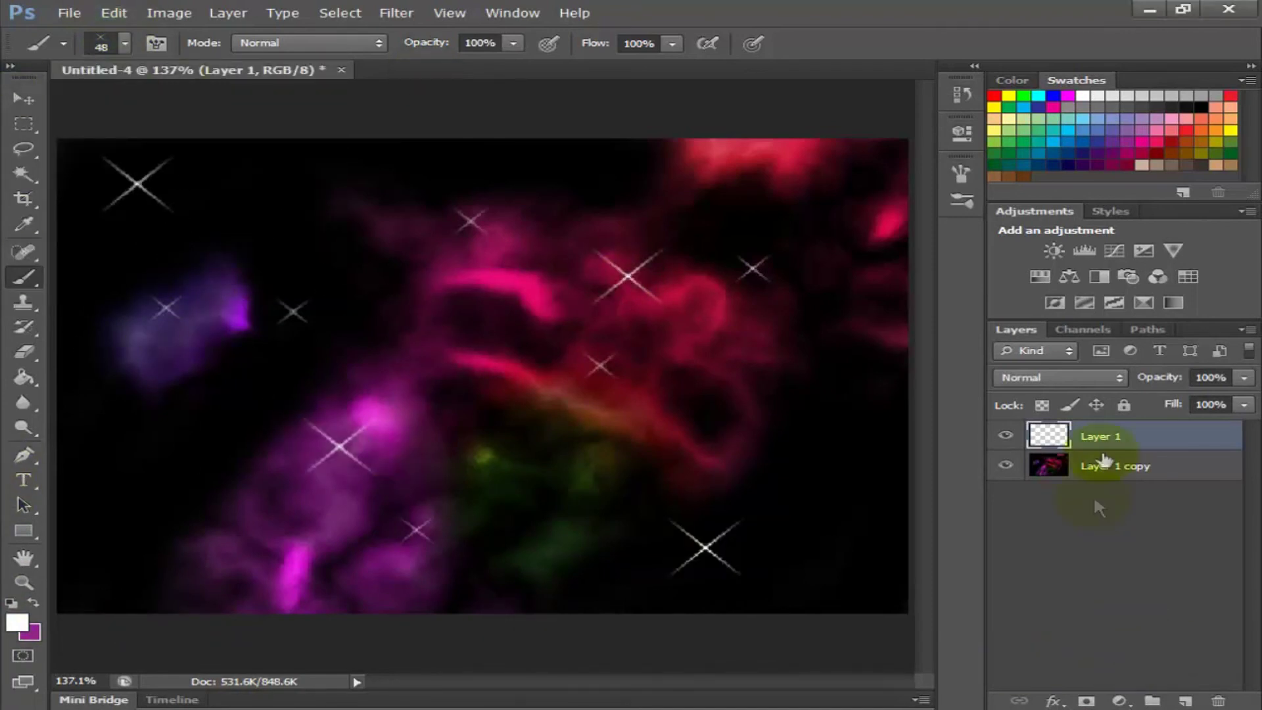
Fade the sparkle-star Layer 1 to 52% opacity in the Layers panel.
{"action": "left_click", "coordinate": [1245, 378]}
{"action": "left_click_drag", "start_coordinate": [1248, 398], "coordinate": [1187, 399]}
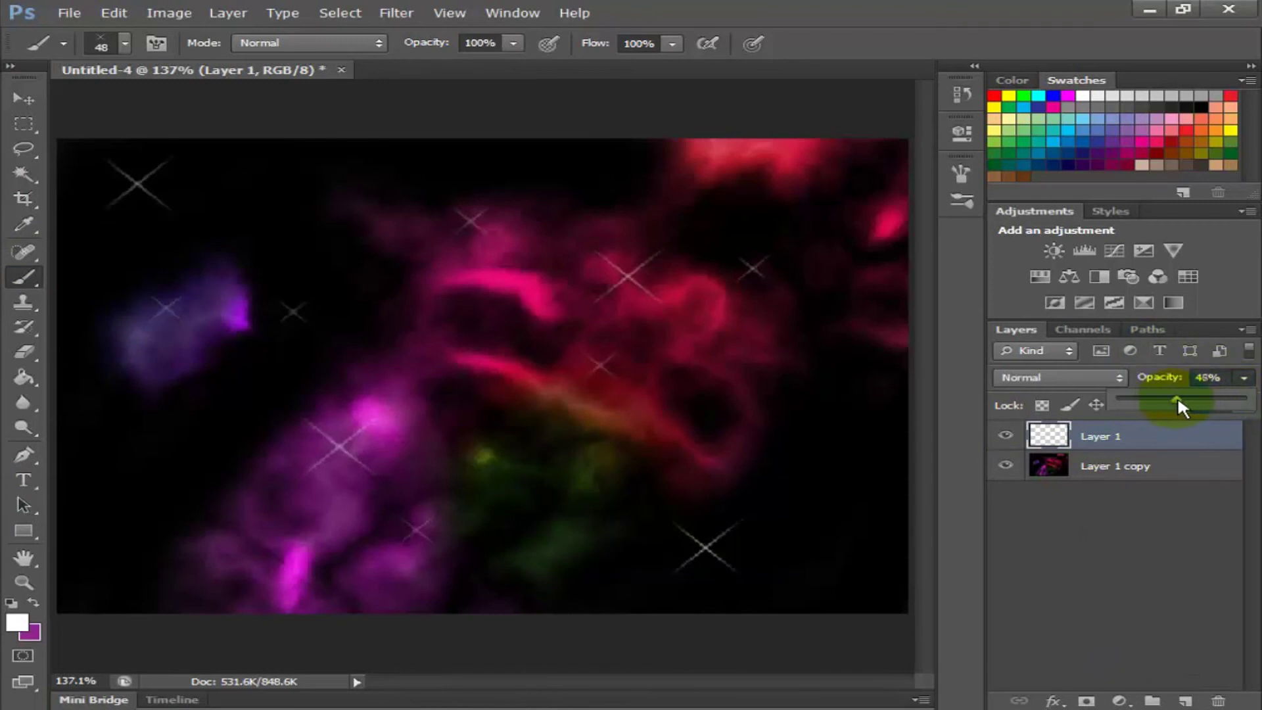
{"action": "left_click_drag", "start_coordinate": [1181, 400], "coordinate": [1184, 399]}
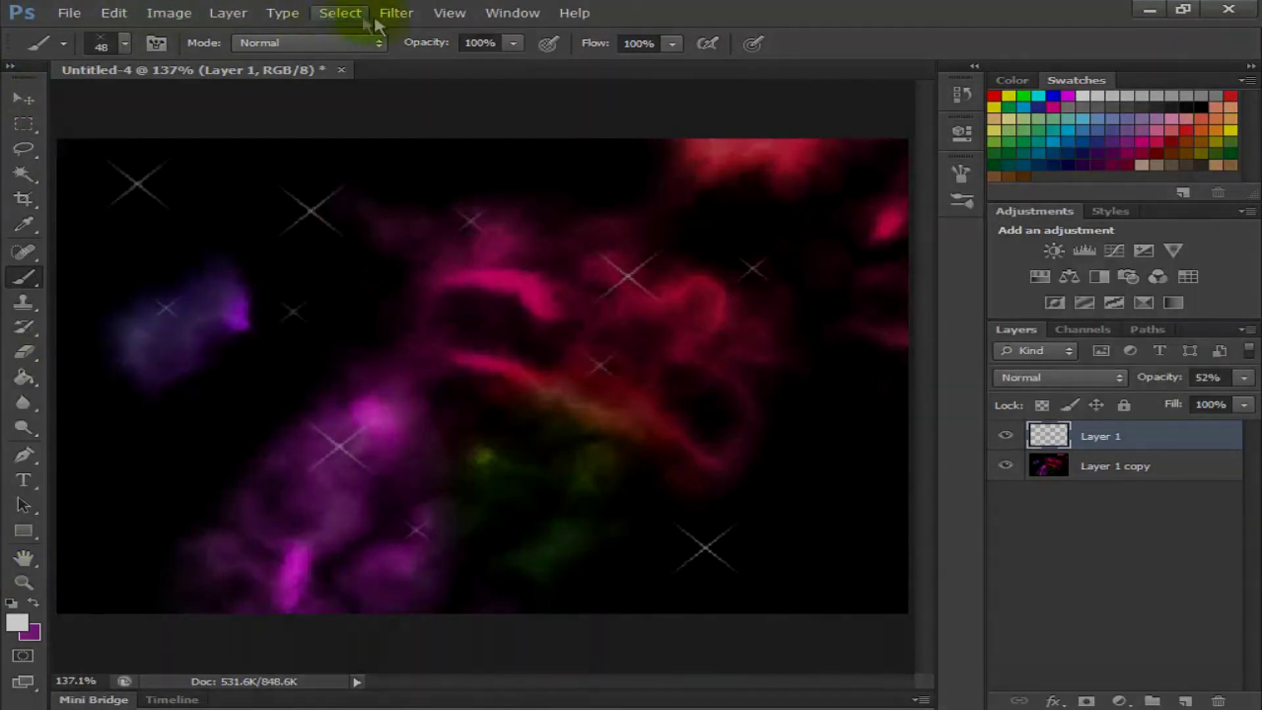
{"action": "left_click", "coordinate": [397, 13]}
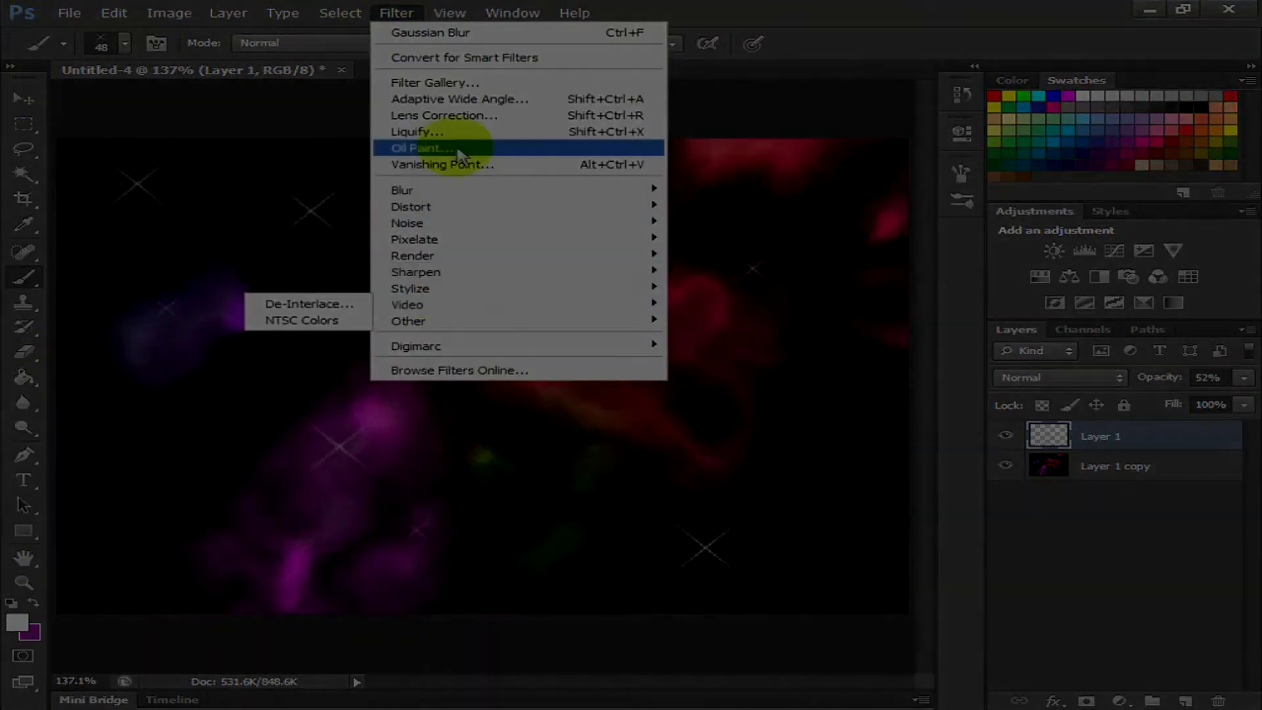